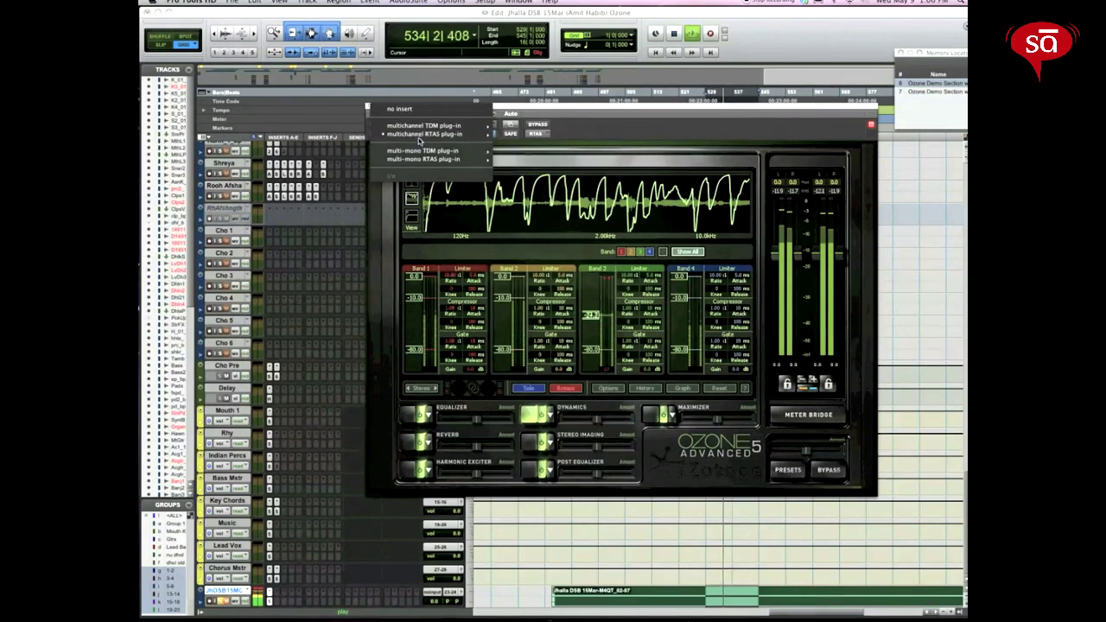
Start playback of the selected section in Pro Tools and open the Ozone 5 Exciter insert on the Mouth 1 track.
mouse_move(553, 469)
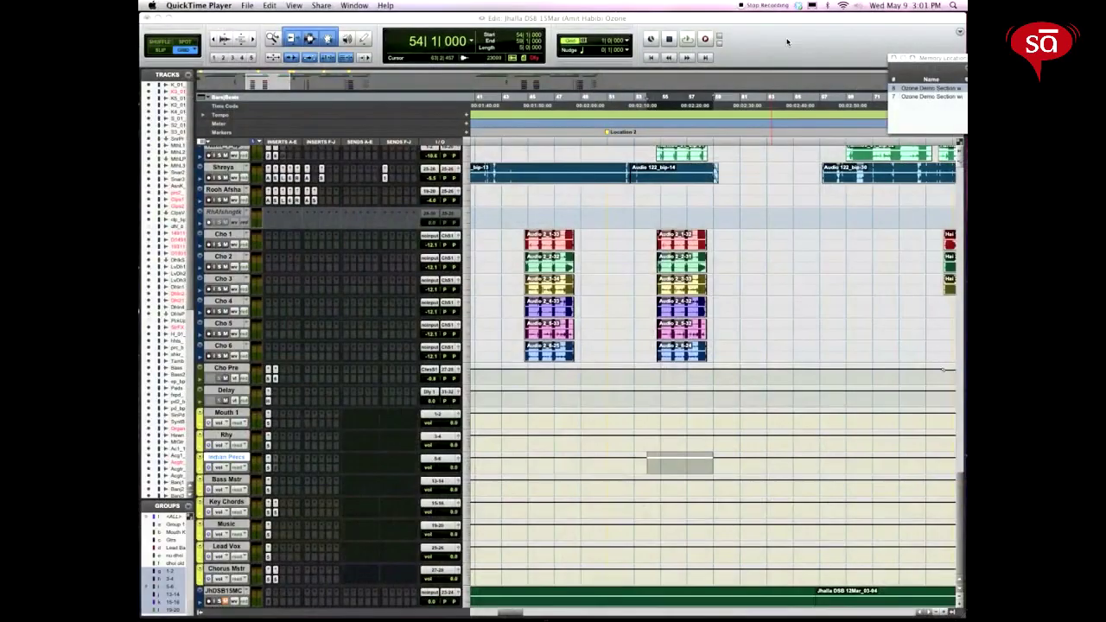
click(787, 41)
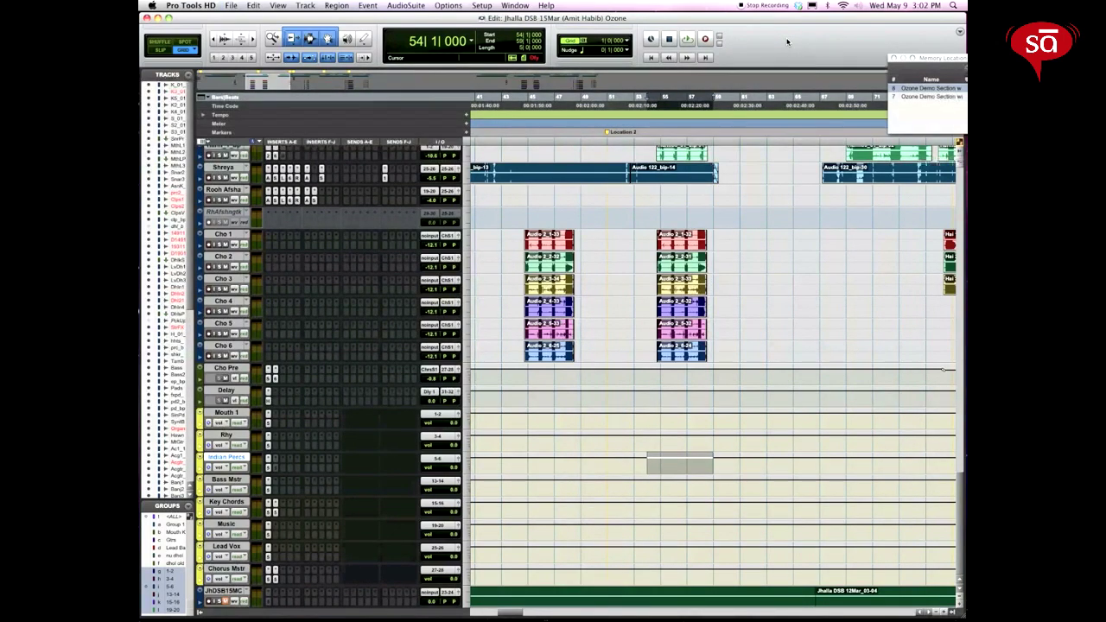
key(space)
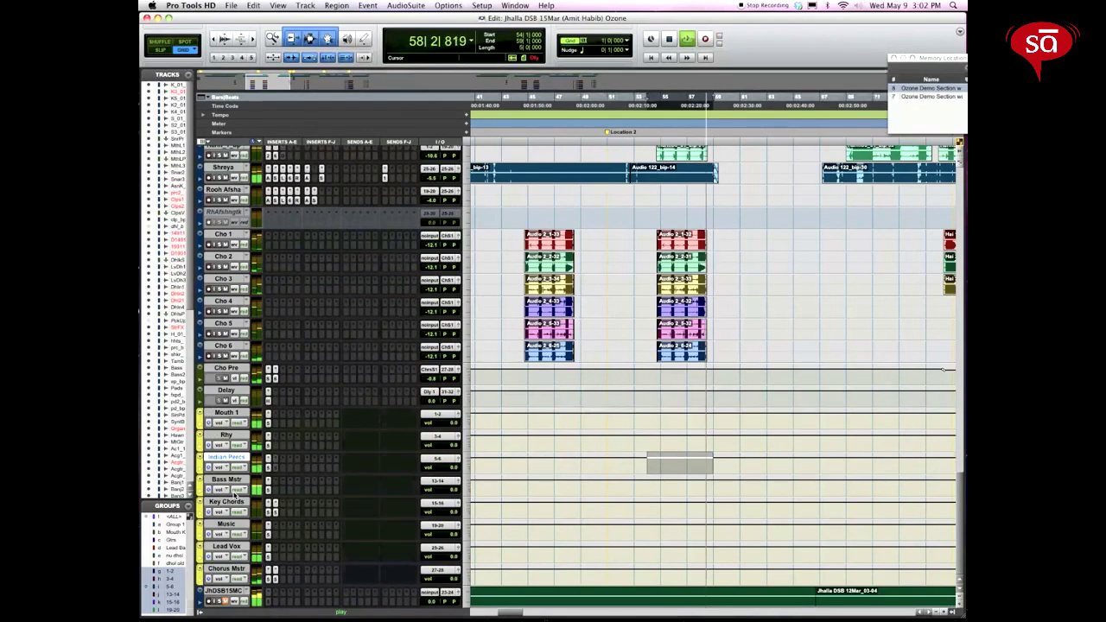
click(226, 413)
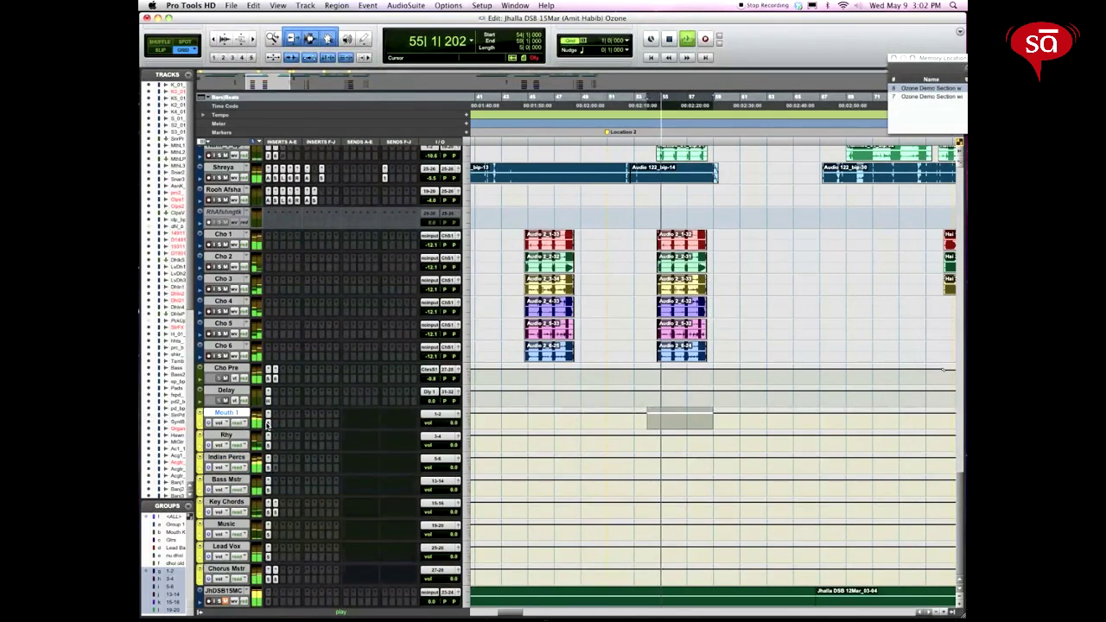
click(268, 422)
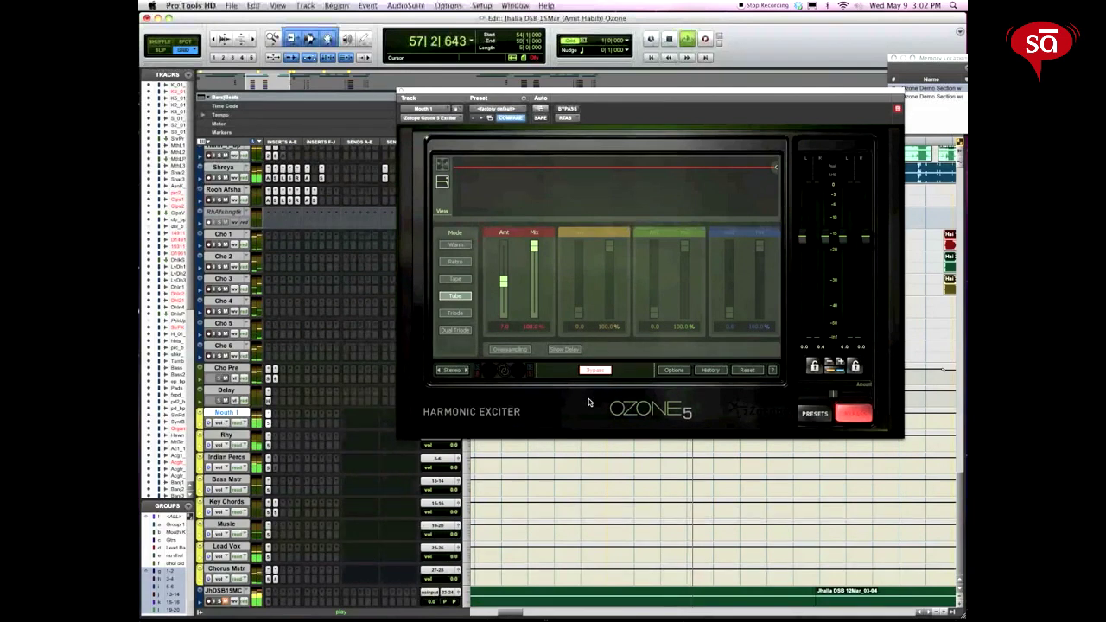
Toggle the Harmonic Exciter's bypass on Mouth 1 to compare the dry and processed sound, leaving the exciter active.
click(595, 370)
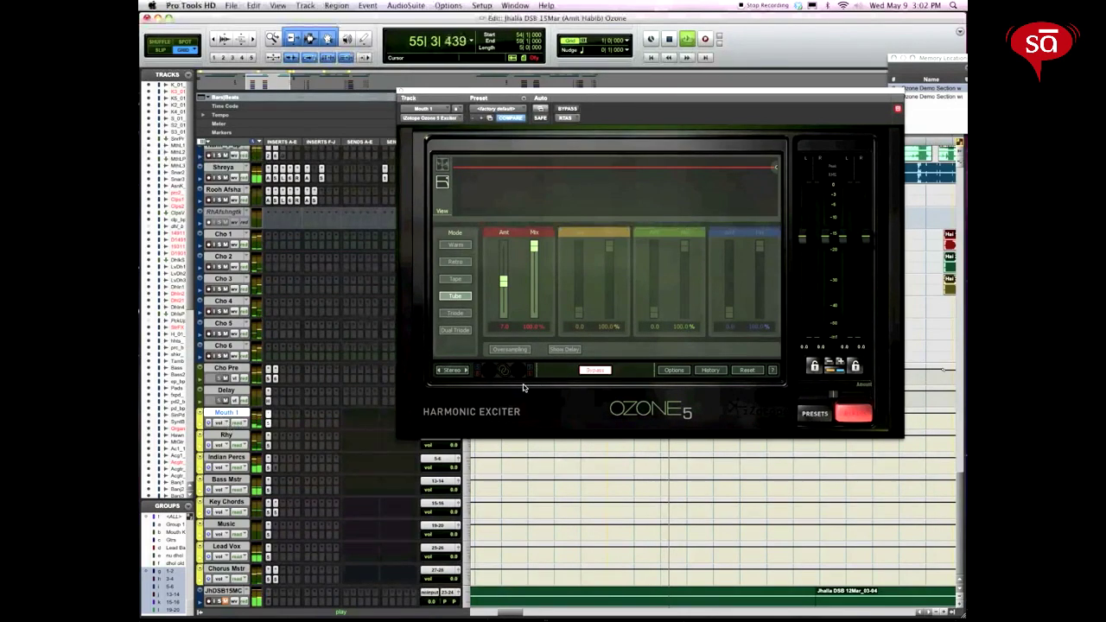
click(596, 371)
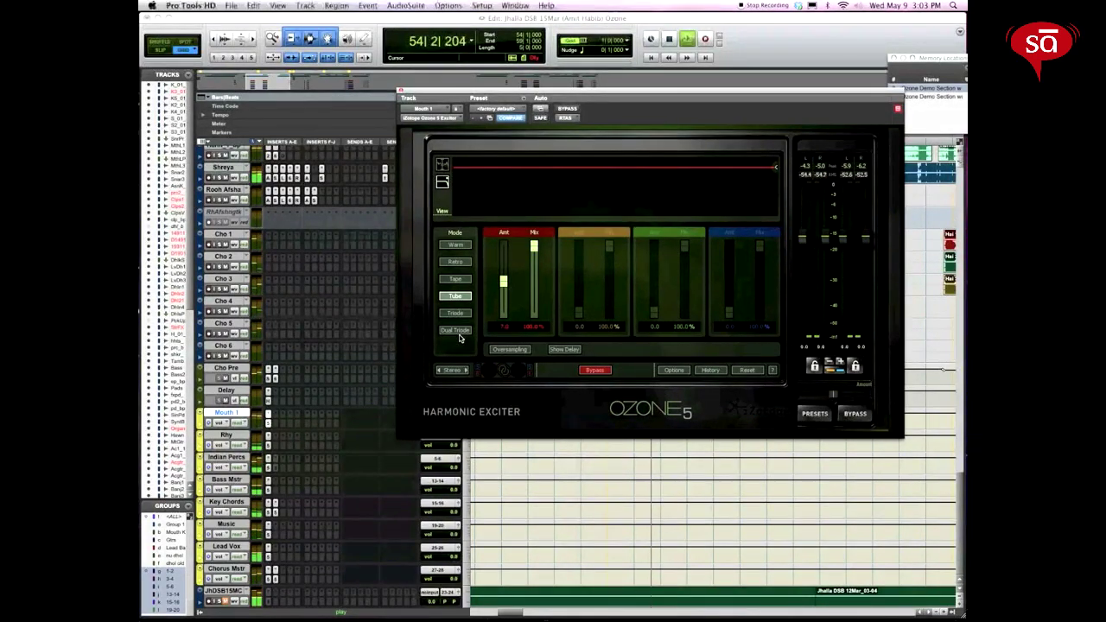
click(596, 371)
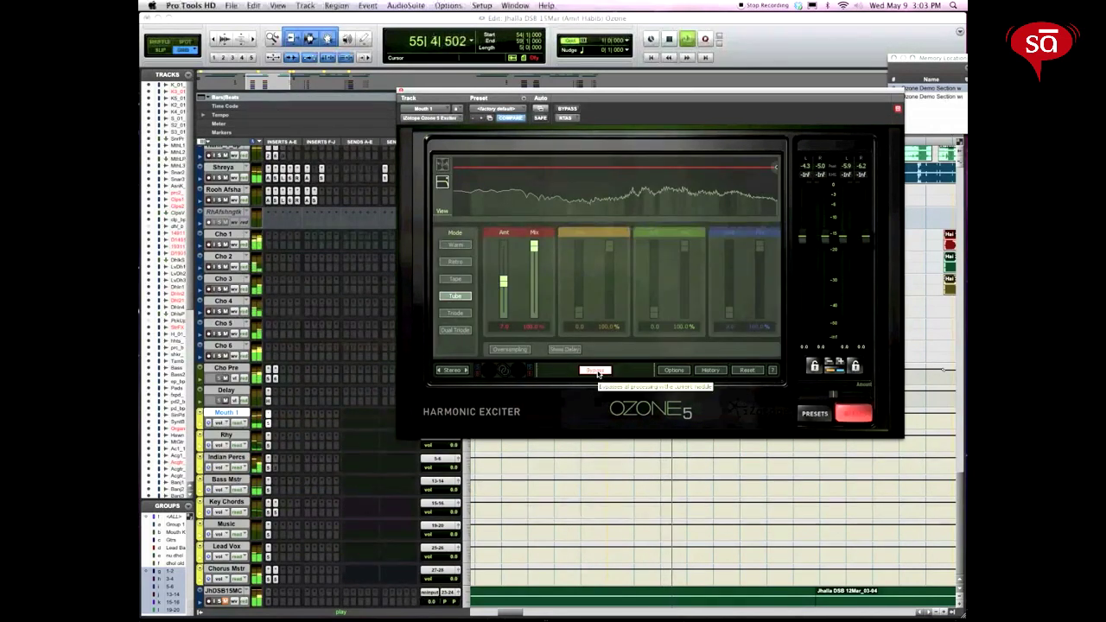
click(597, 371)
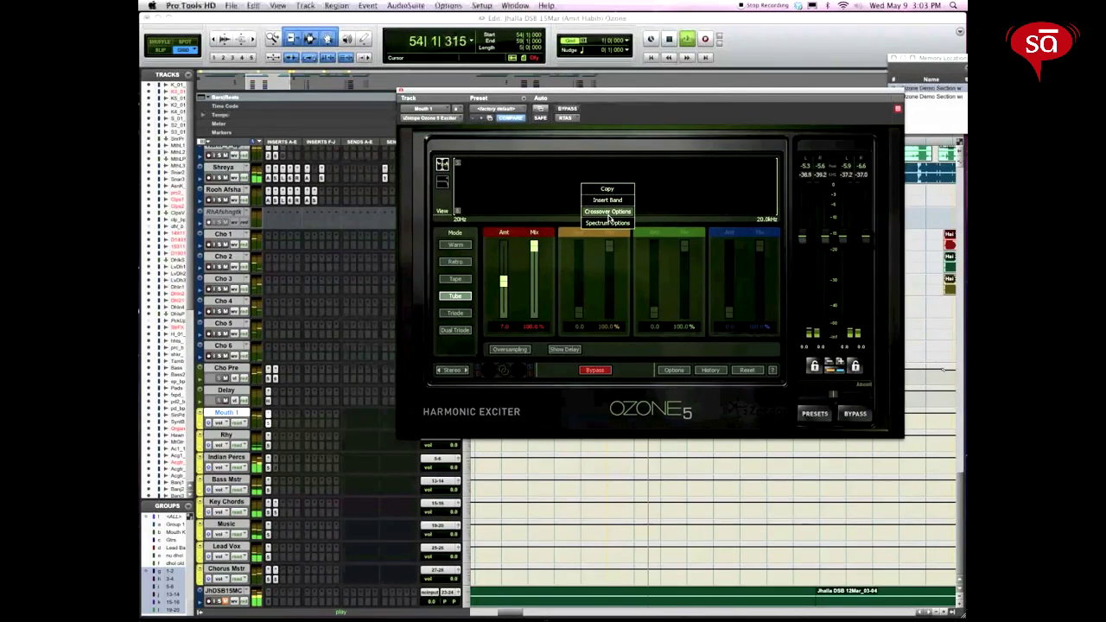
Set the number of bands to 1 in the exciter's crossover options and accept the settings.
click(608, 212)
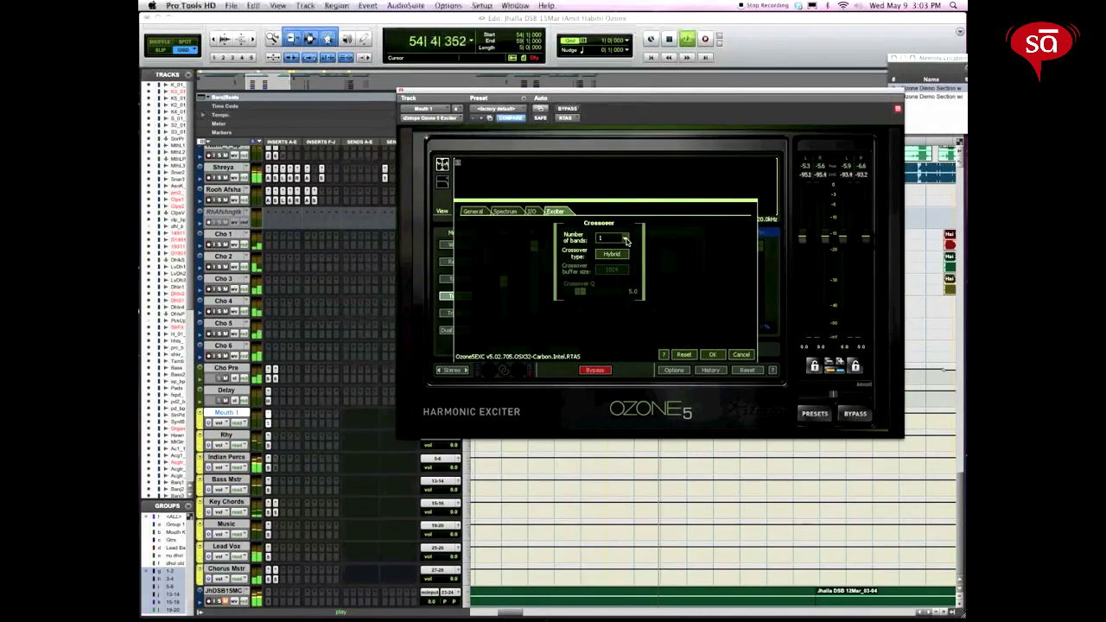
click(626, 239)
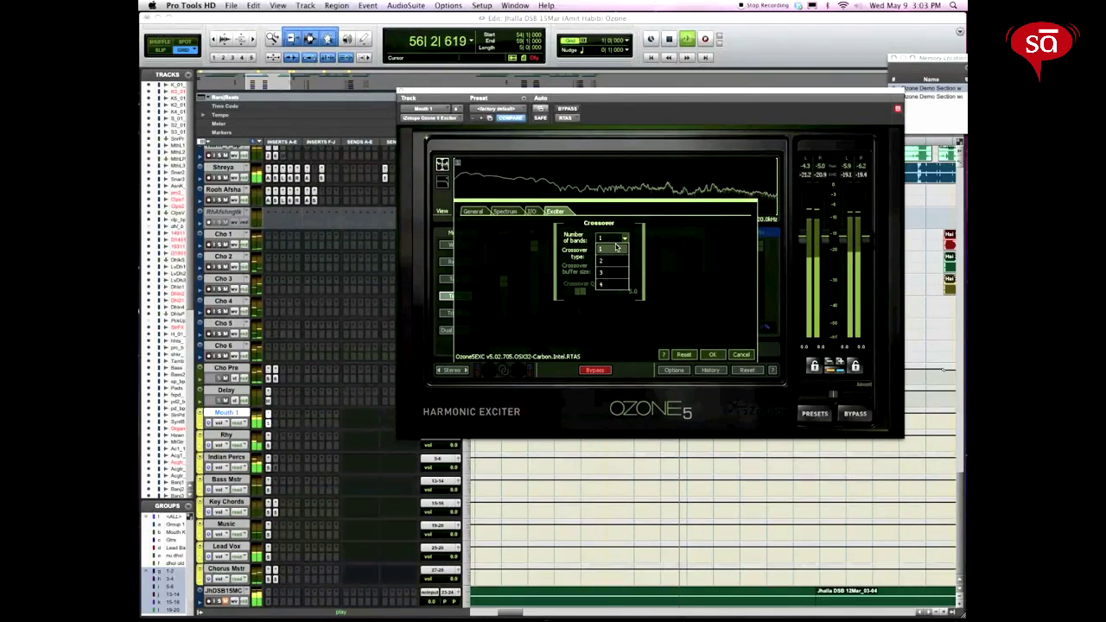
click(616, 248)
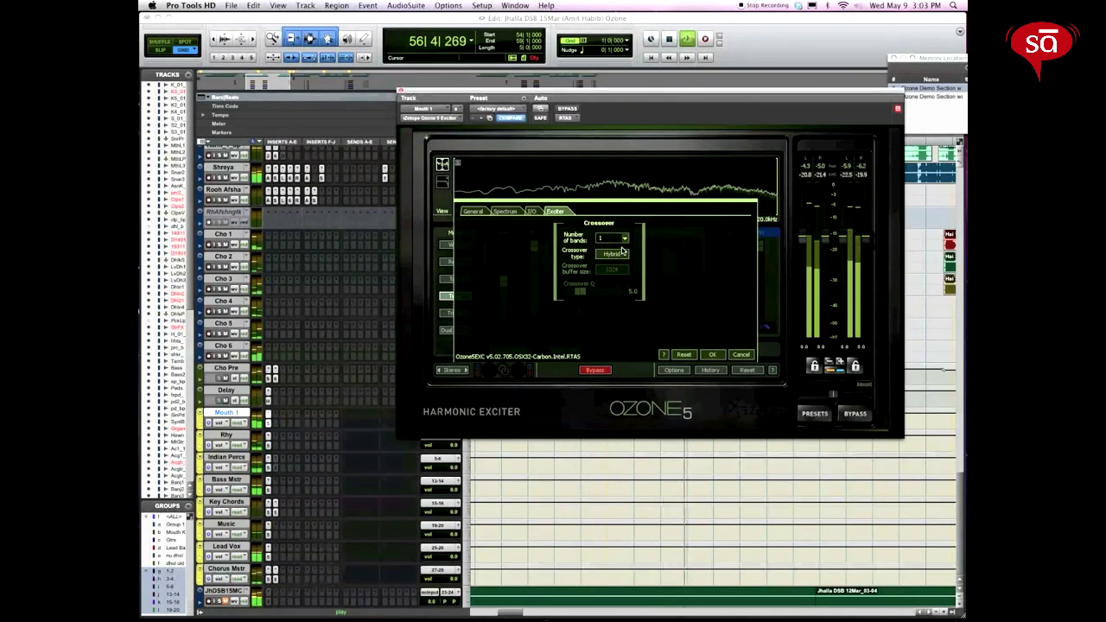
click(713, 355)
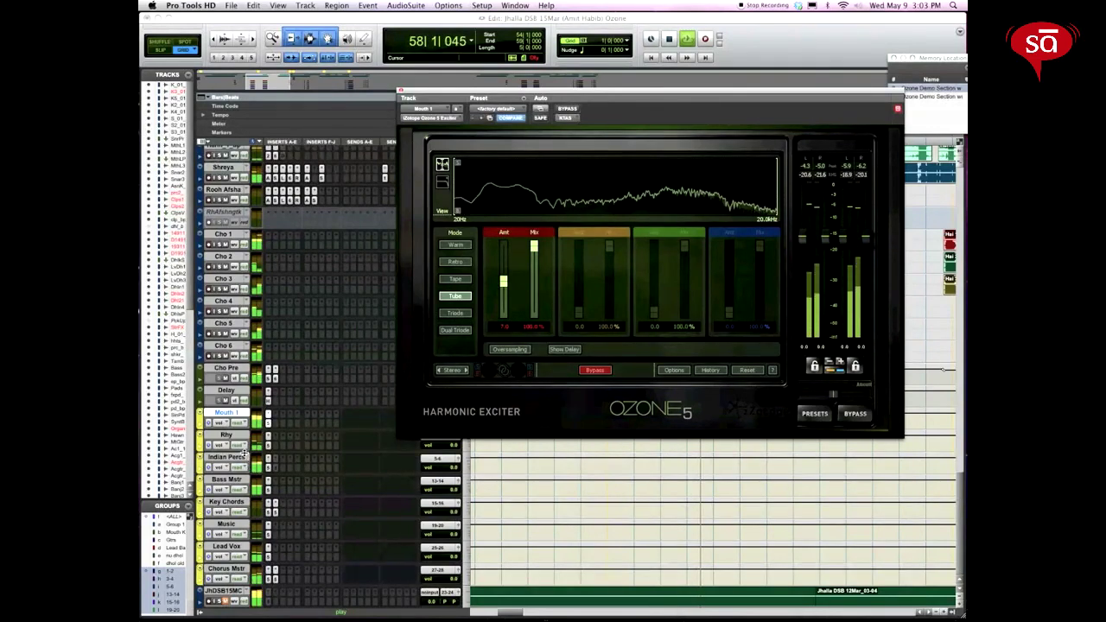
Open the Ozone 5 Exciter insert on the Indian Percs track and choose Tube mode.
click(235, 458)
key(space)
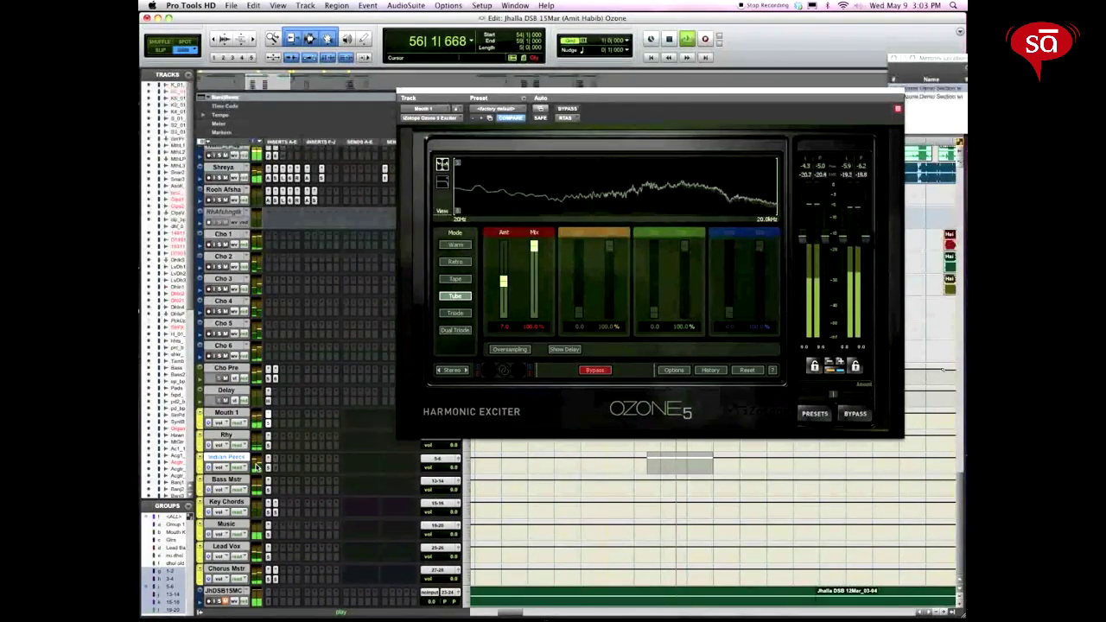
click(268, 469)
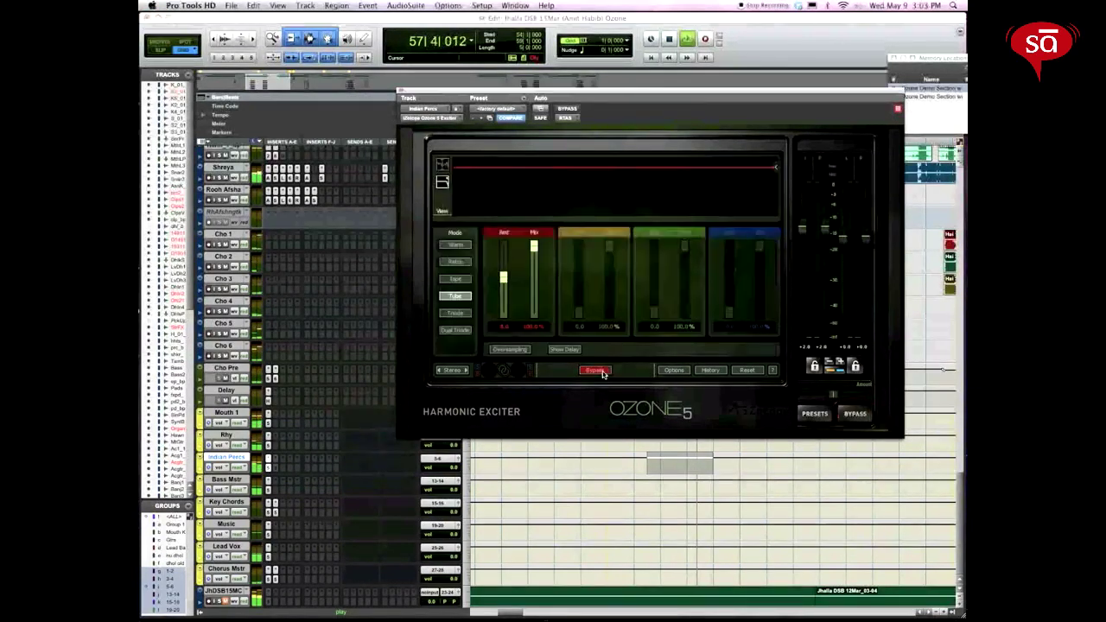
click(460, 297)
Try the first band's Amount at 15.0 on Indian Percs, and settle it at 6.0.
drag(503, 277, 509, 250)
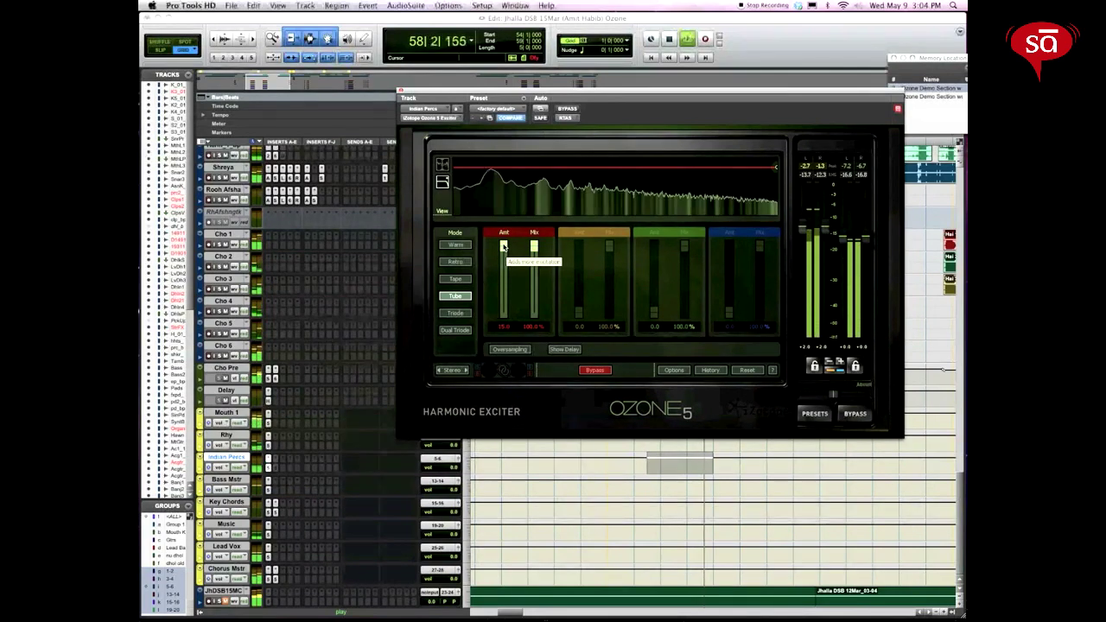
drag(503, 248, 504, 257)
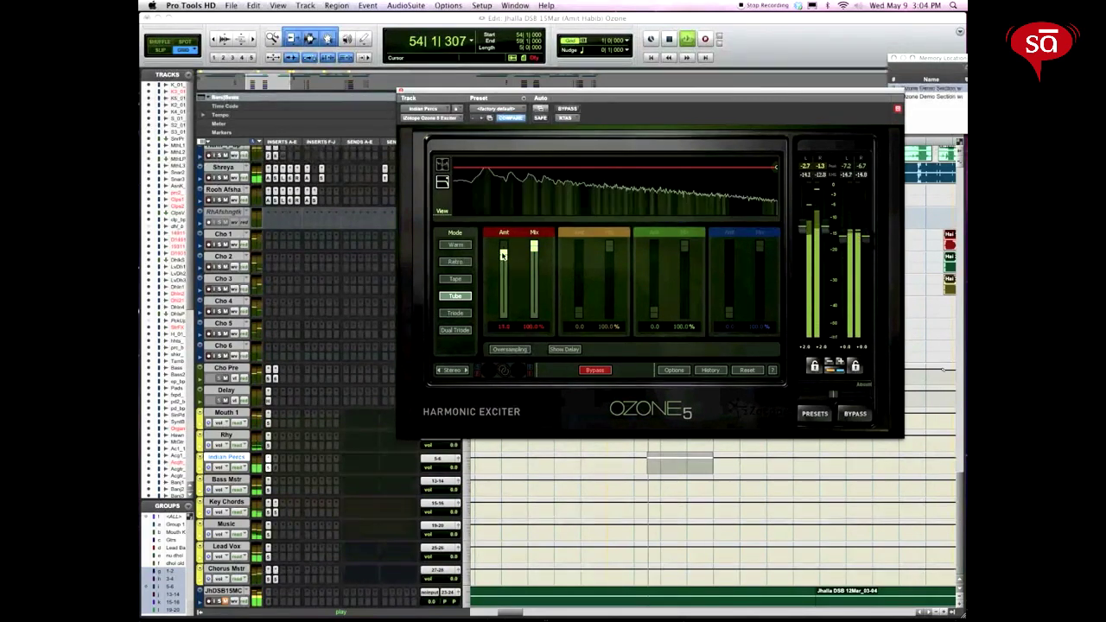
click(504, 328)
text(-6)
key(Return)
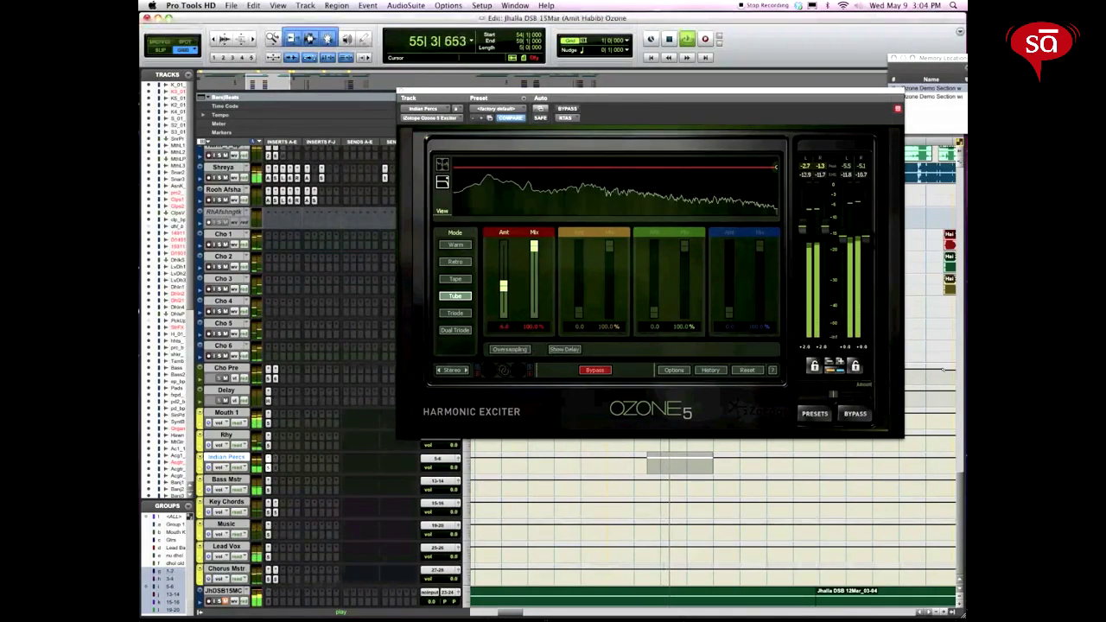
Toggle the exciter's bypass repeatedly on Indian Percs to compare the sound with and without excitation.
click(605, 370)
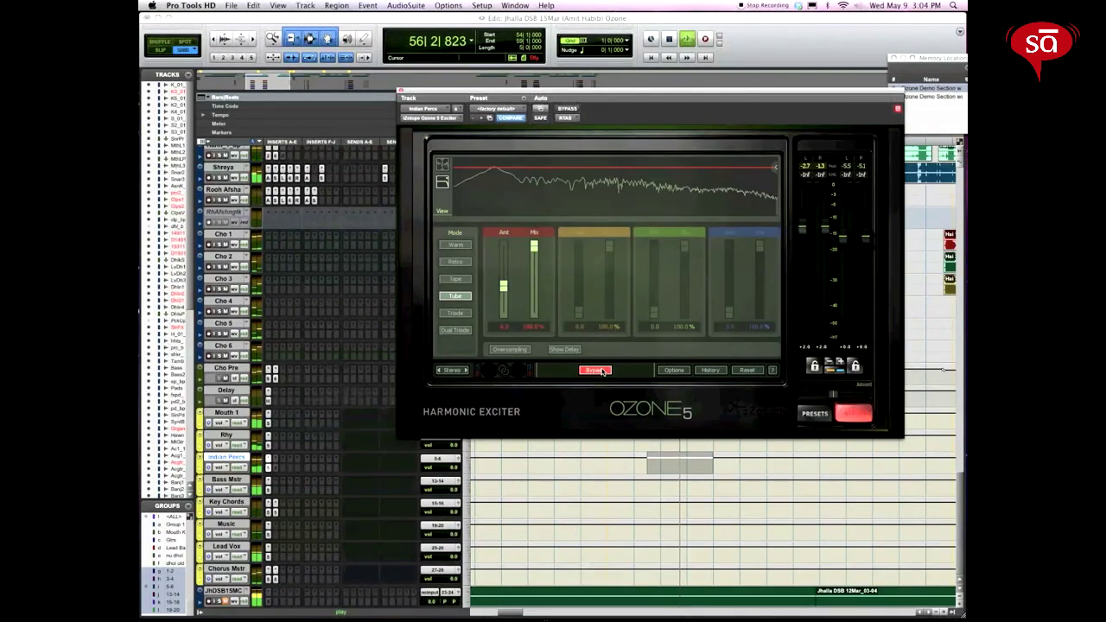
click(604, 370)
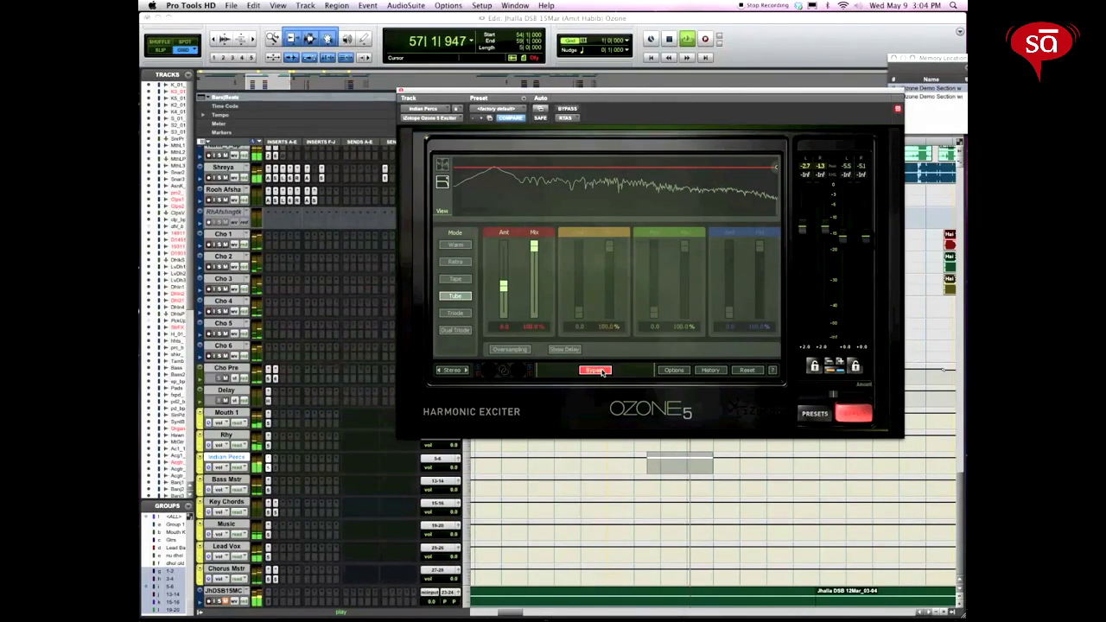
click(602, 371)
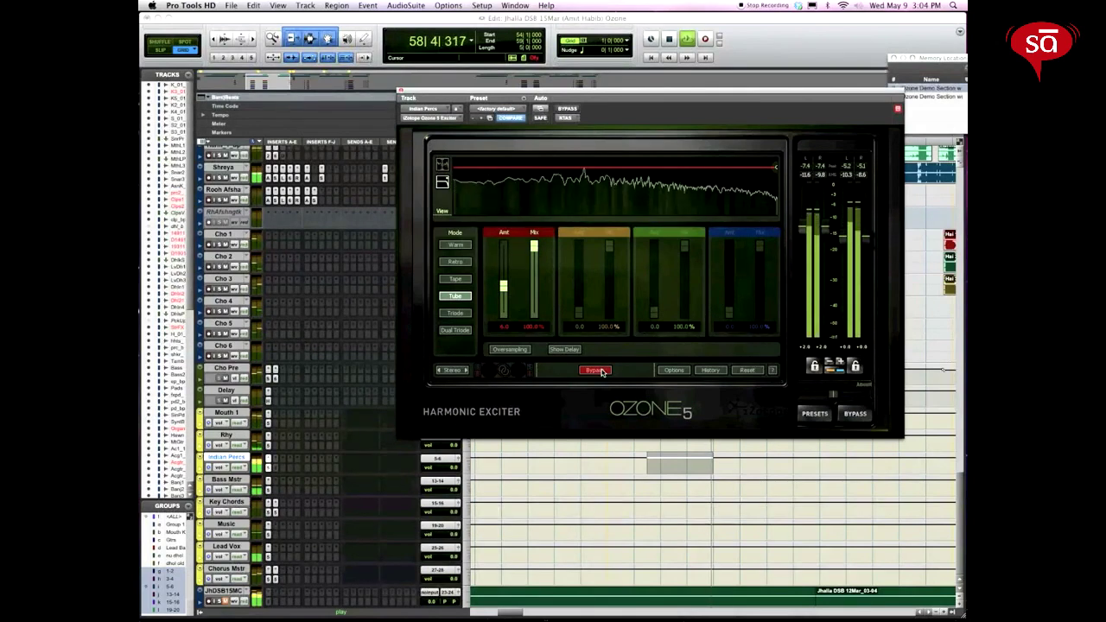
click(603, 371)
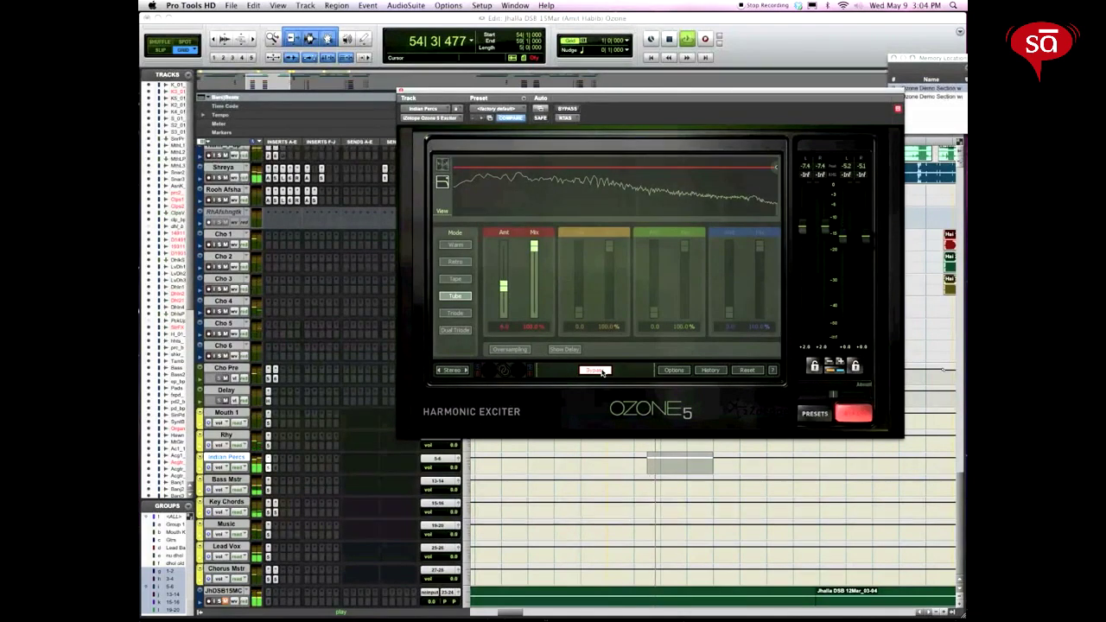
click(603, 371)
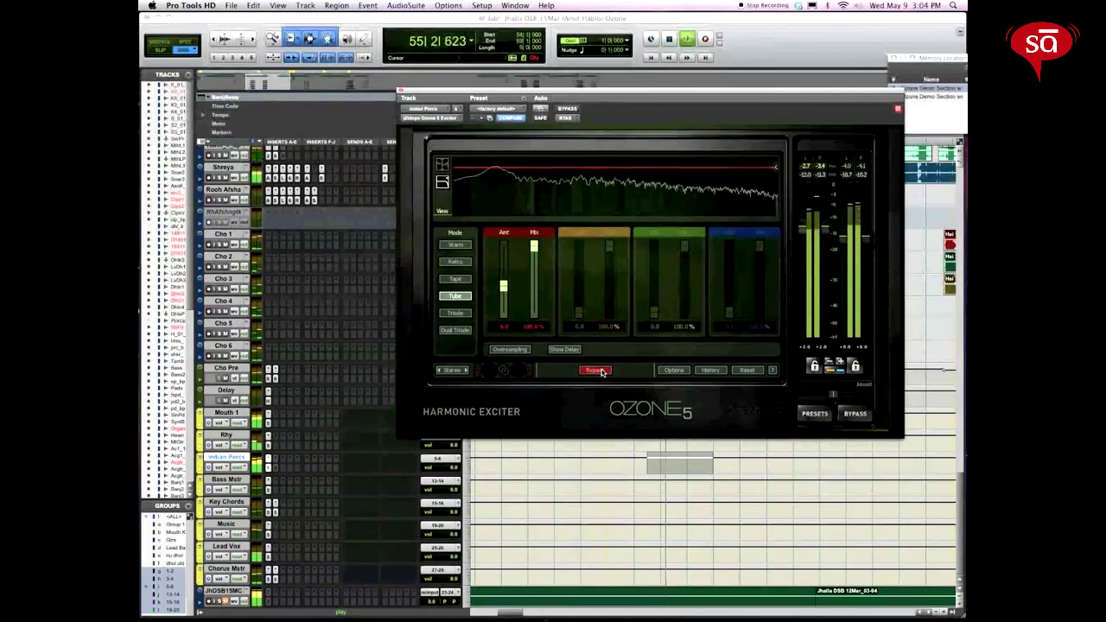
click(603, 371)
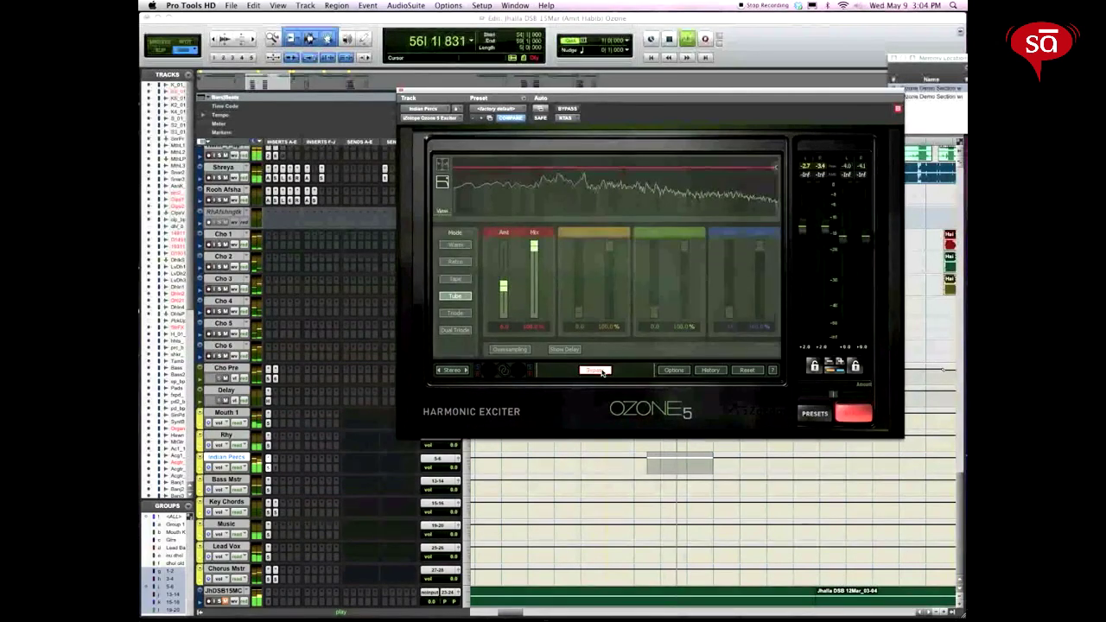
click(603, 371)
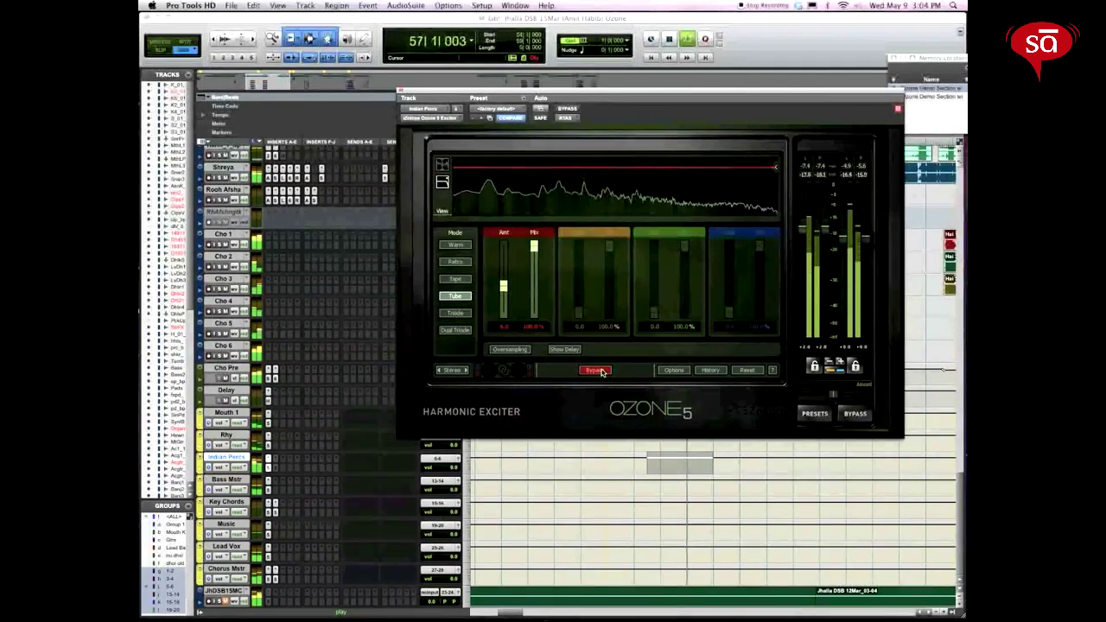
click(603, 371)
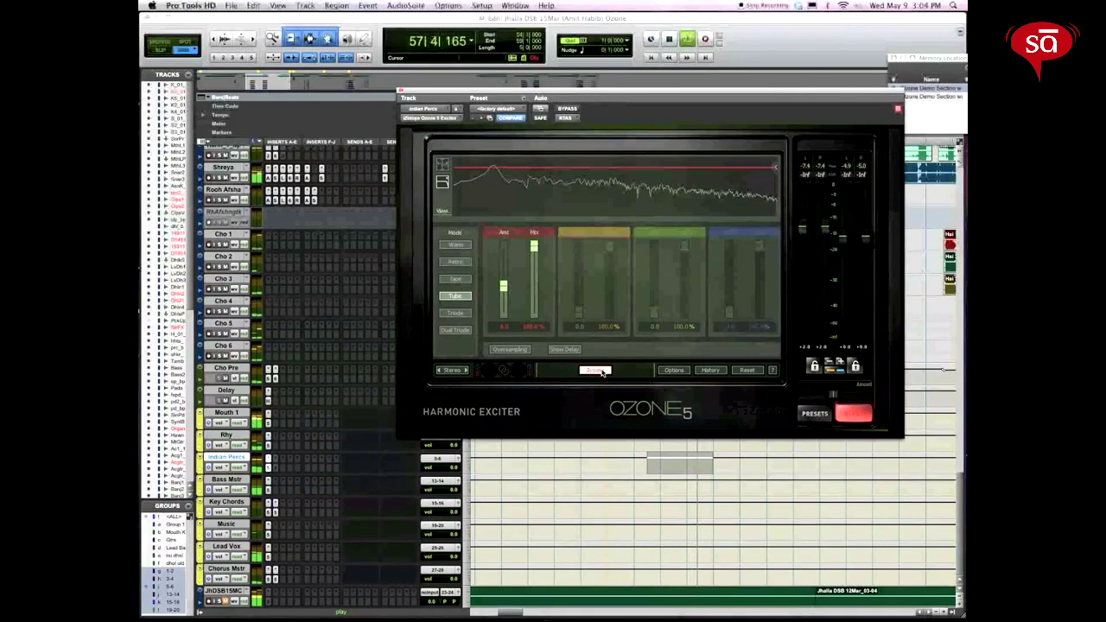
click(602, 371)
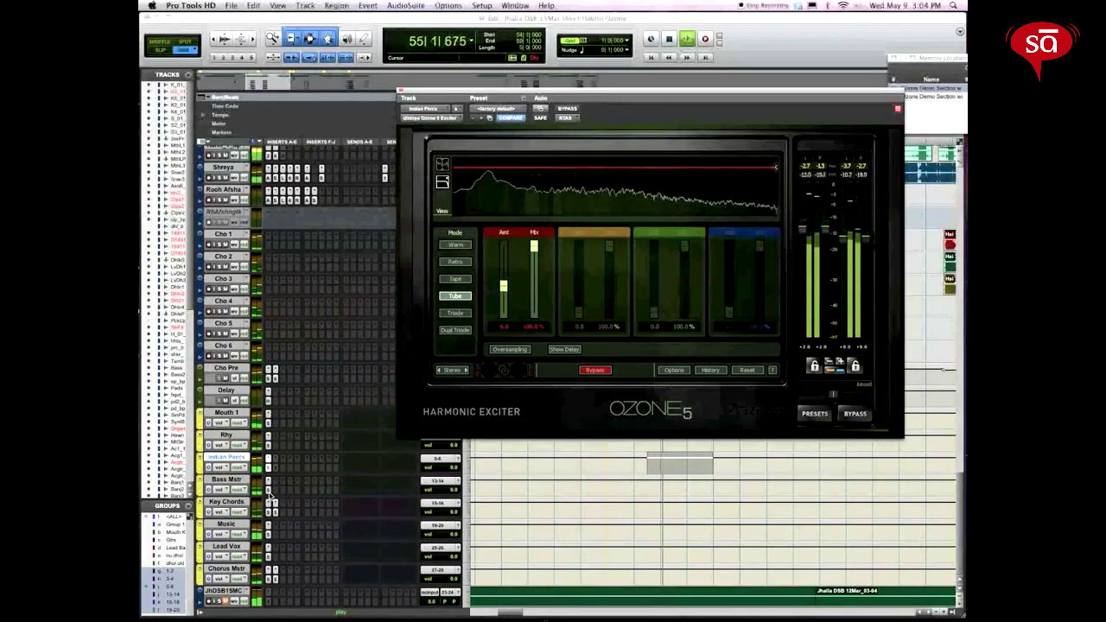
Open the Ozone 5 Exciter on the Bass Mstr track and turn off its bypass, using Dual Triode mode.
click(234, 468)
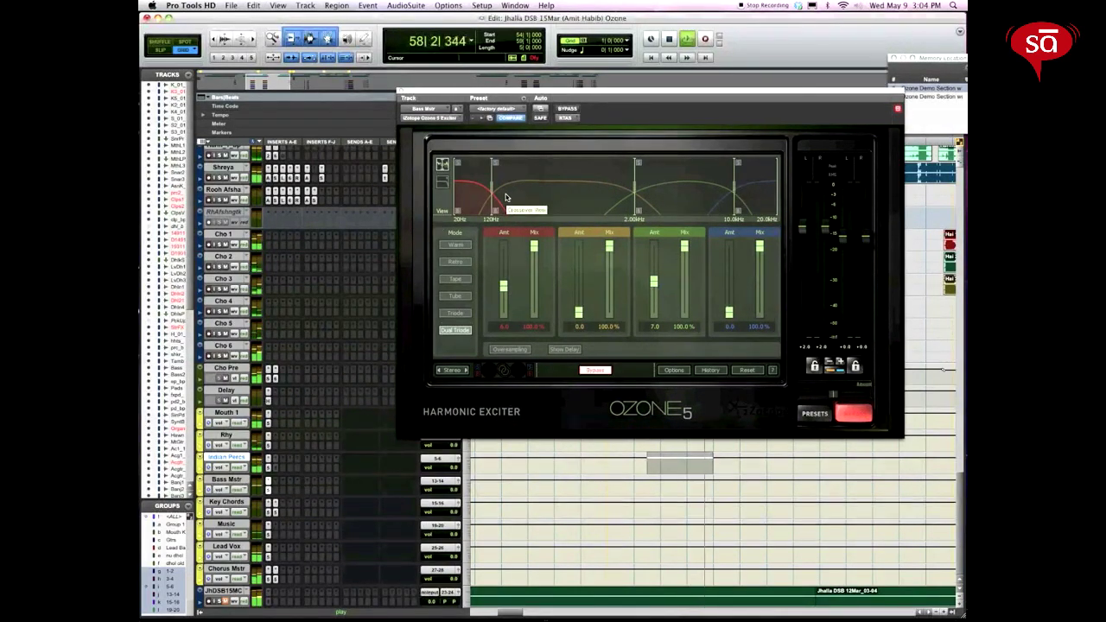
click(588, 372)
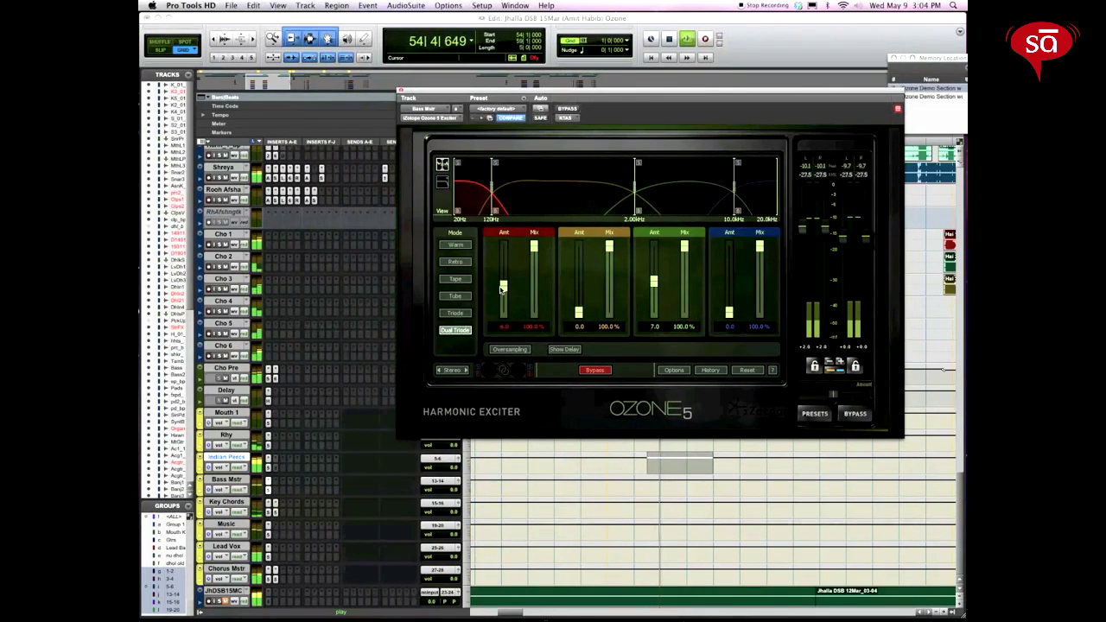
click(459, 330)
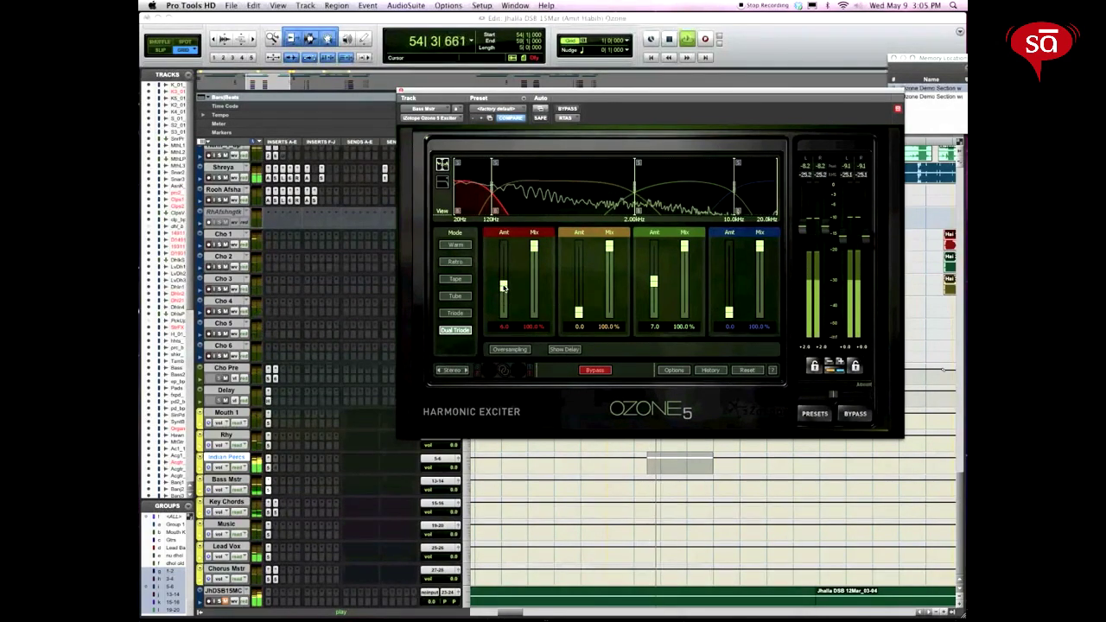
Try band 1's Amount at 15.0 dB on Bass Mstr and revert it through the plug-in's History.
drag(503, 287, 504, 234)
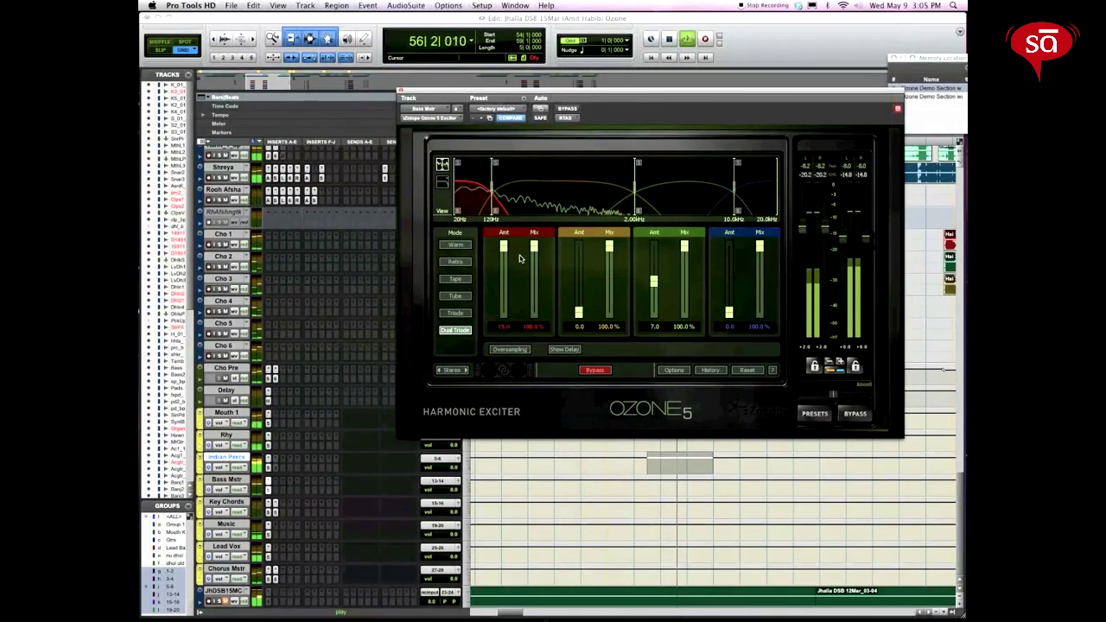
click(709, 371)
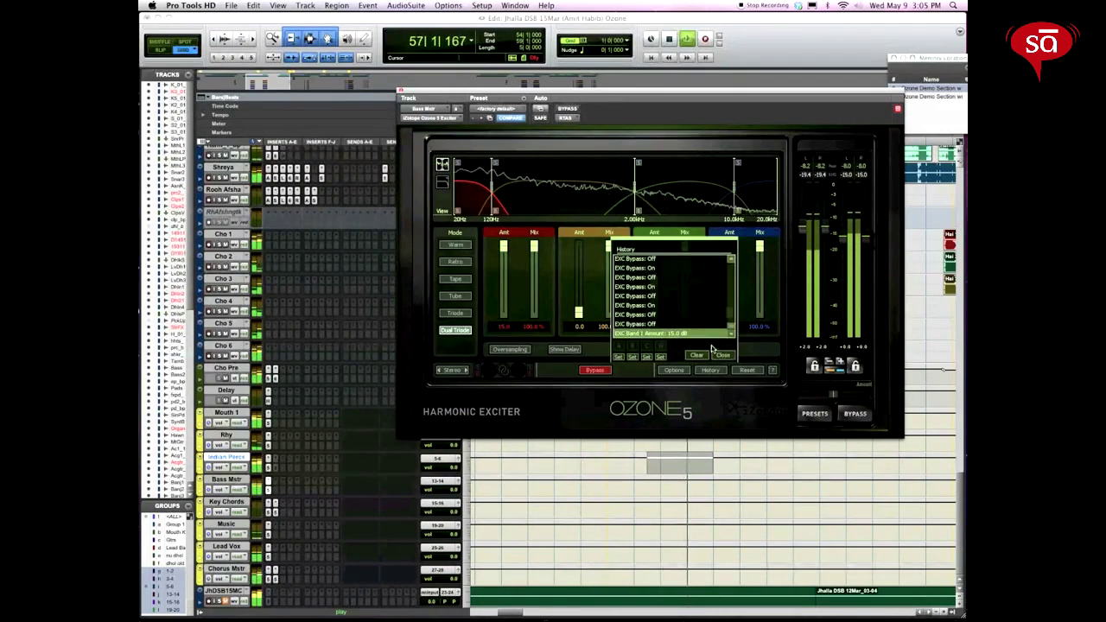
click(657, 323)
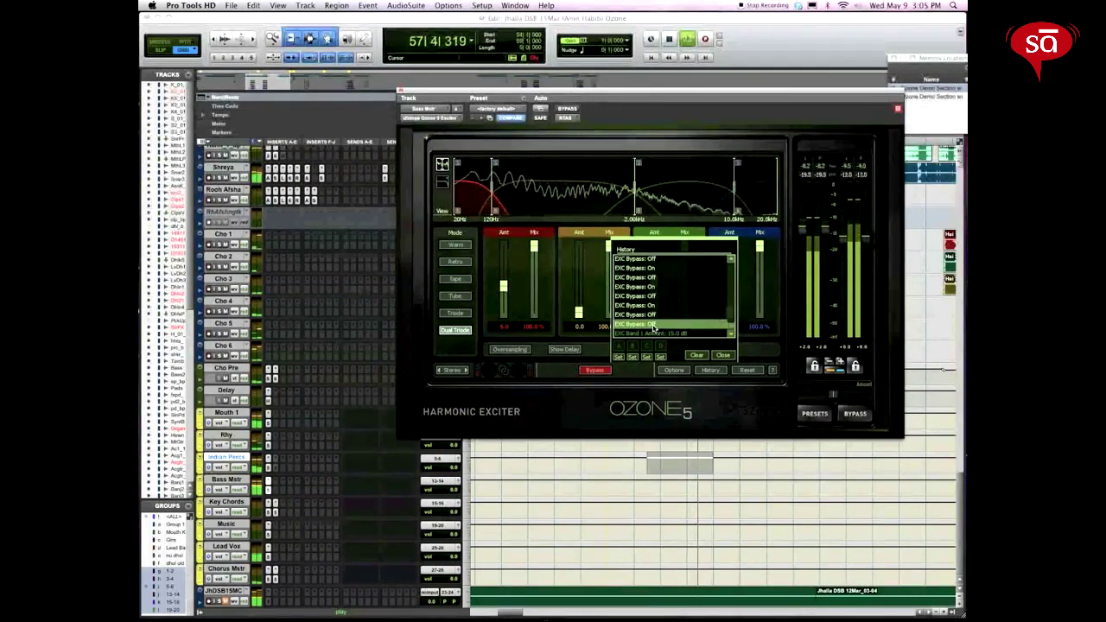
click(719, 356)
Try band 3's Amount at 12.4 dB on Bass Mstr and revert it through the plug-in's History.
drag(654, 313, 653, 258)
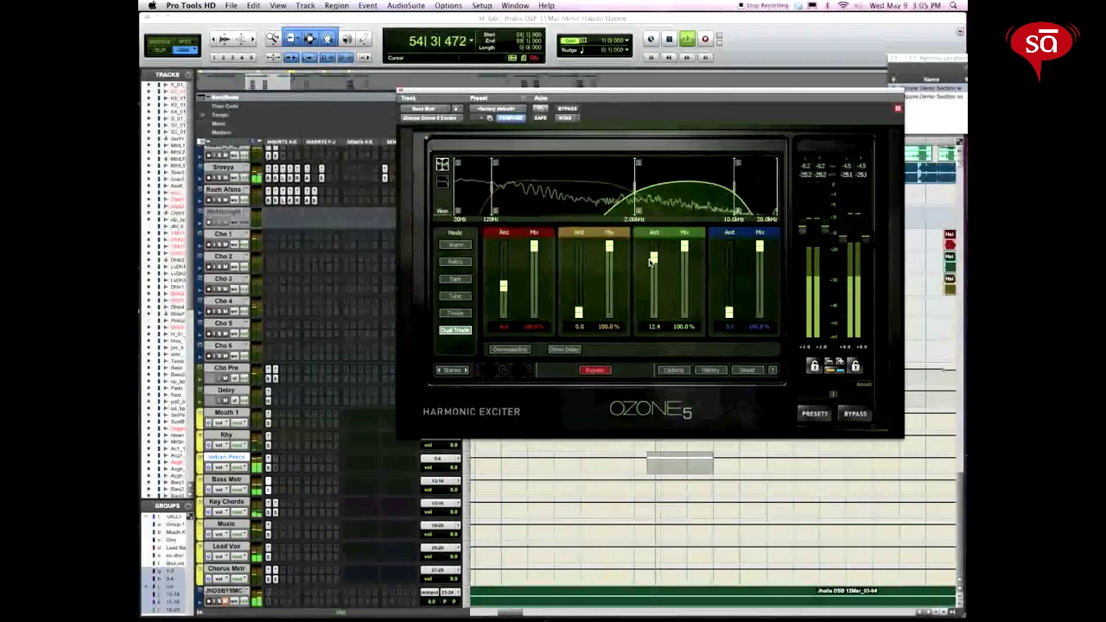
click(711, 371)
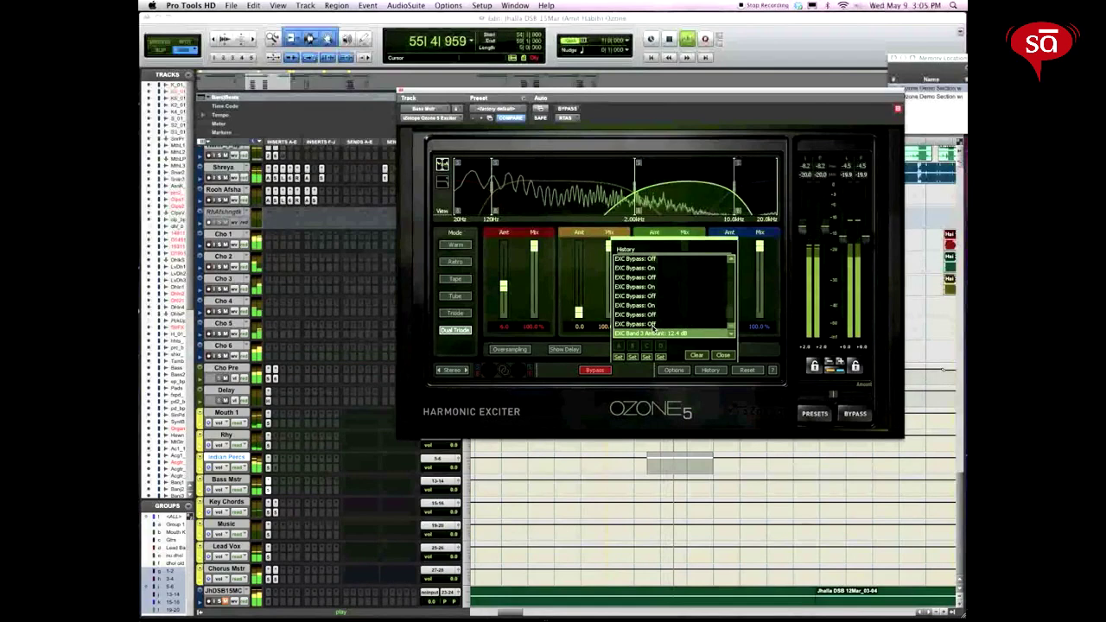
click(719, 356)
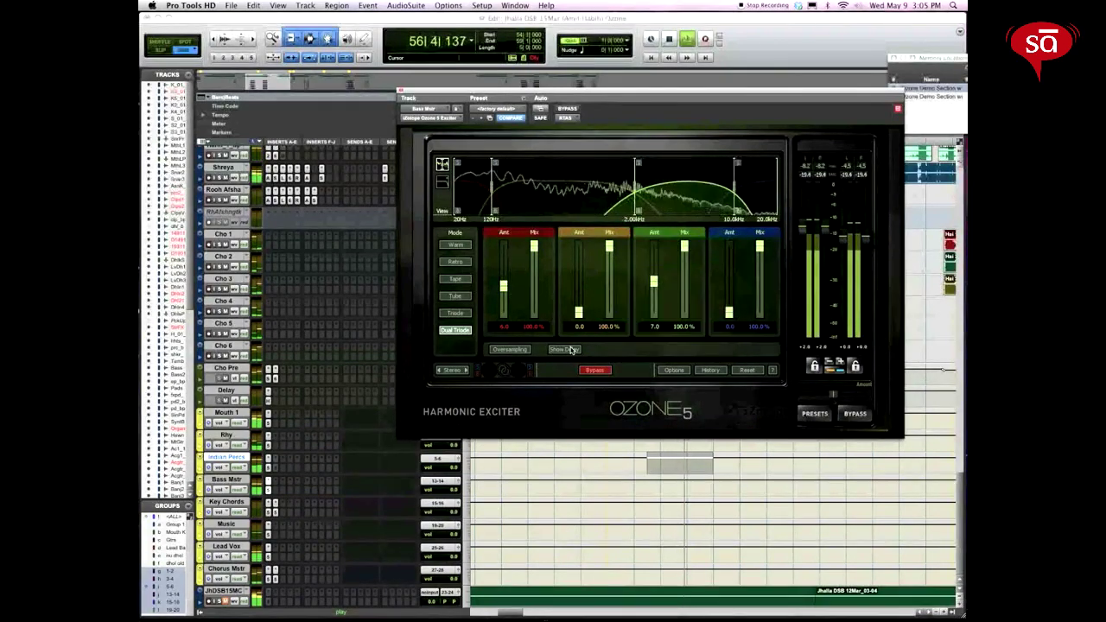
Toggle the exciter's bypass repeatedly on Bass Mstr to compare the sound with and without excitation.
click(597, 371)
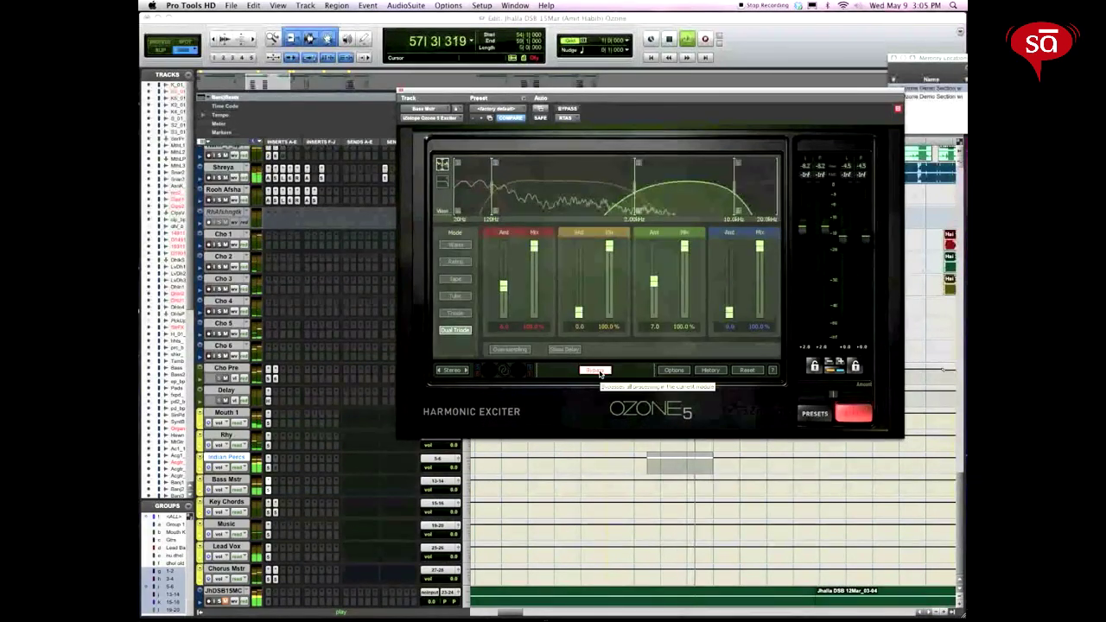
click(596, 371)
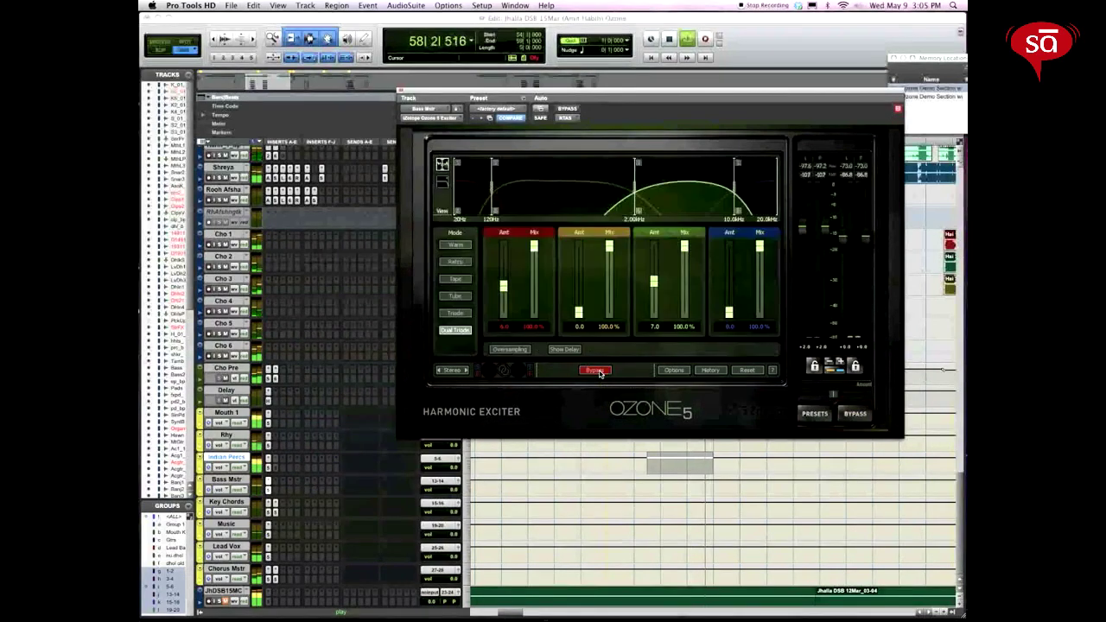
click(597, 370)
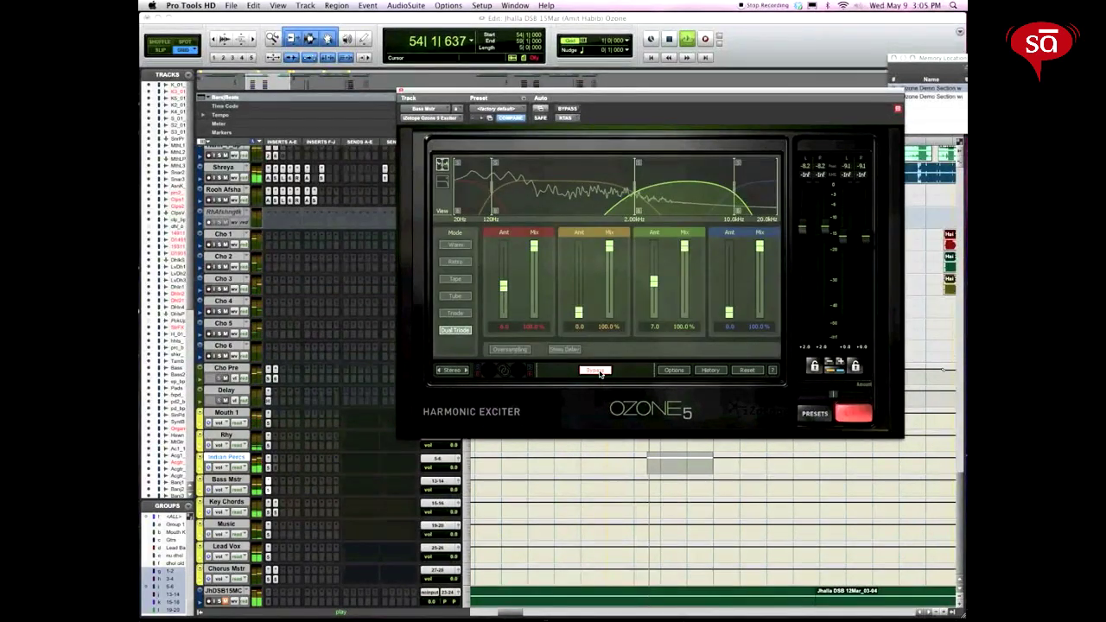
click(598, 371)
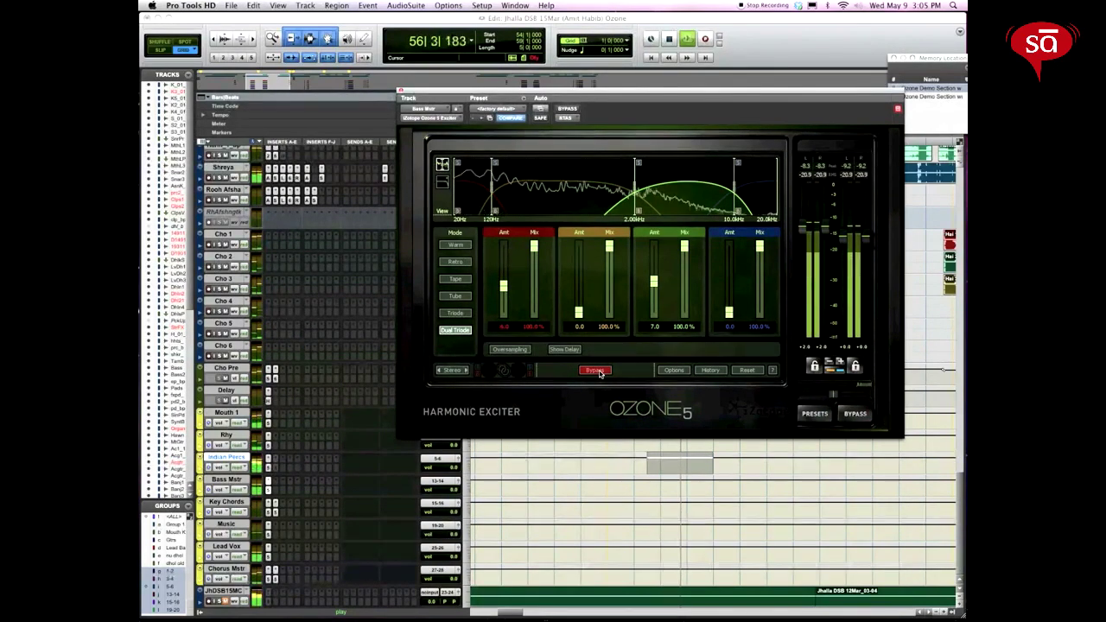
click(598, 371)
click(598, 372)
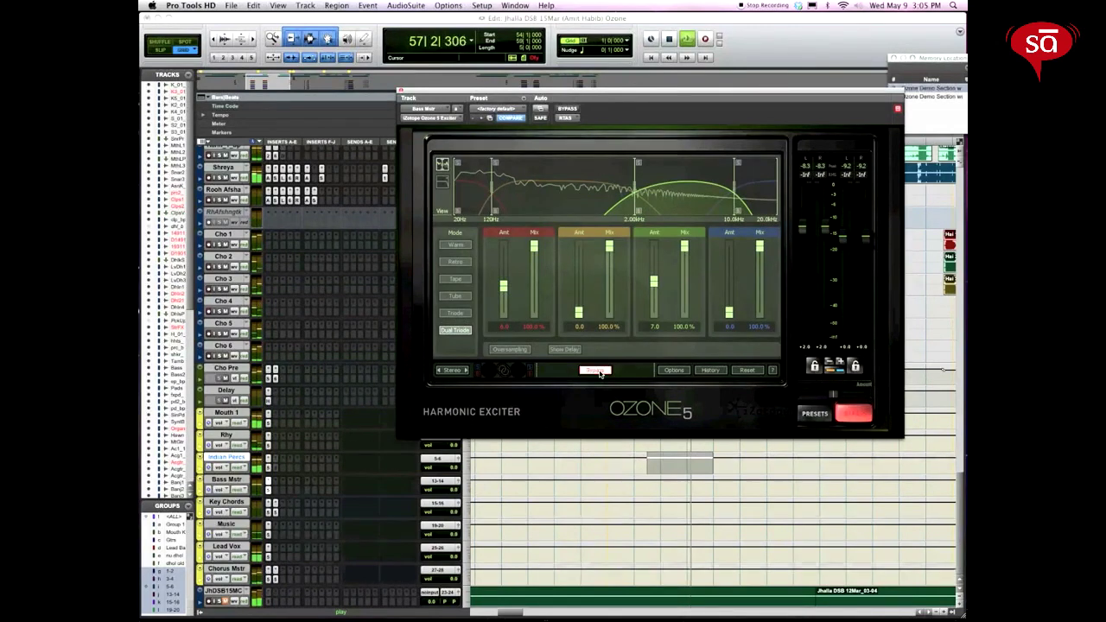
Open the Ozone 5 Exciter on the Lead Vox track and switch its bypass to compare, leaving the exciter active.
click(235, 548)
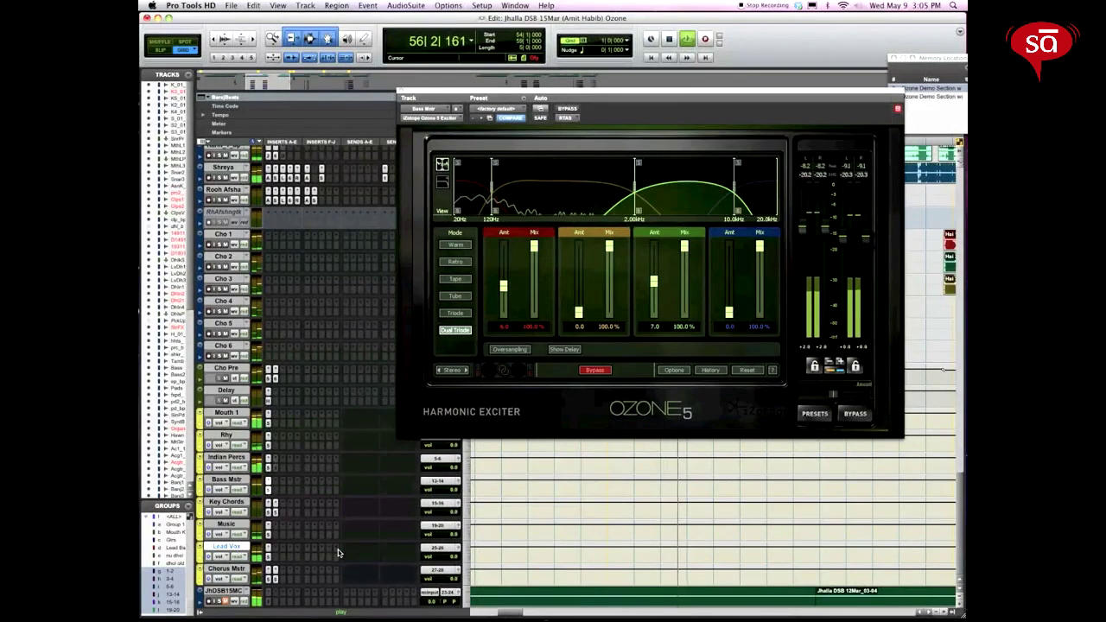
click(268, 557)
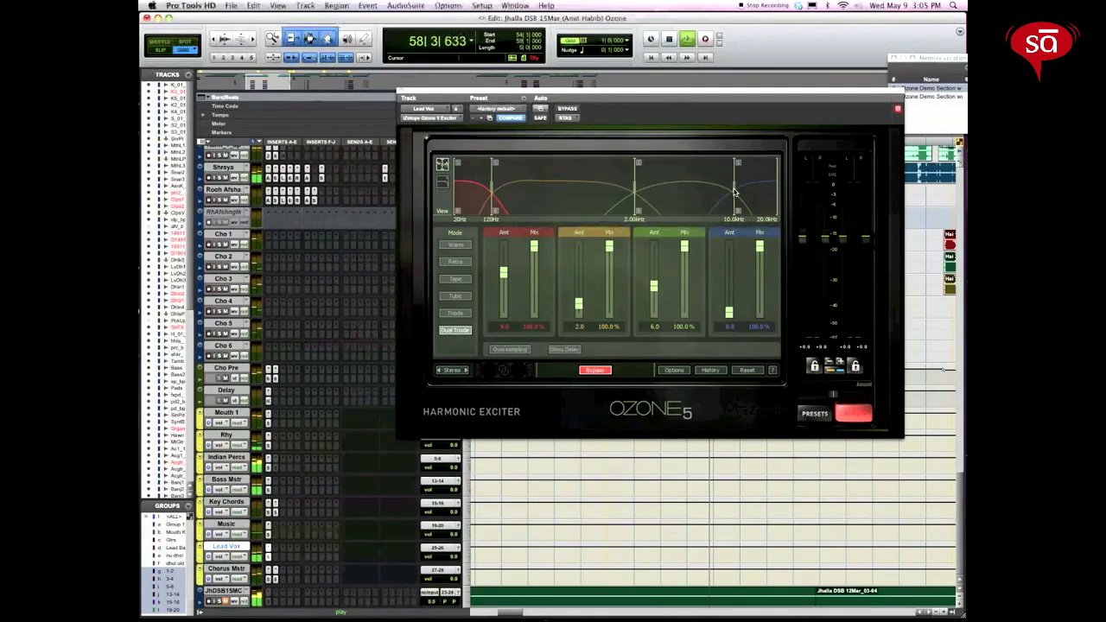
click(595, 370)
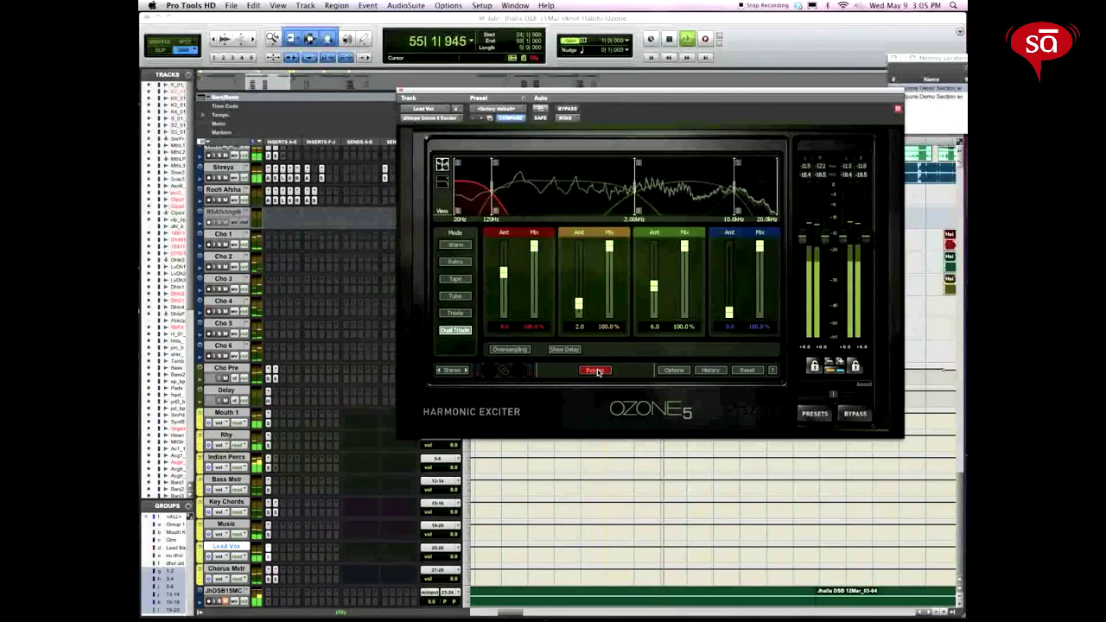
click(595, 370)
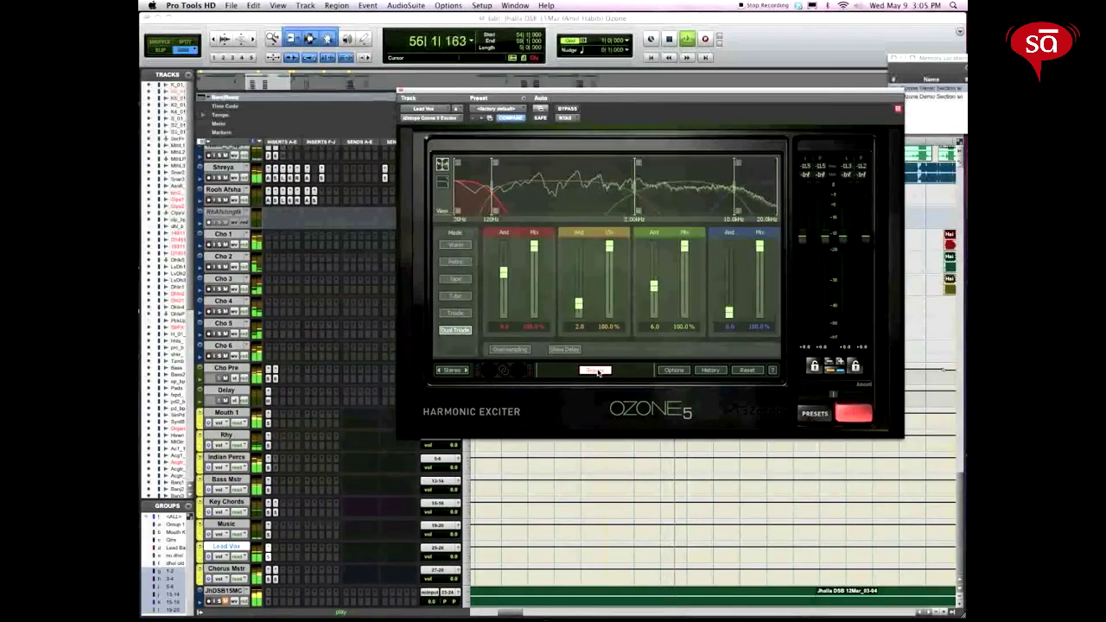
click(595, 370)
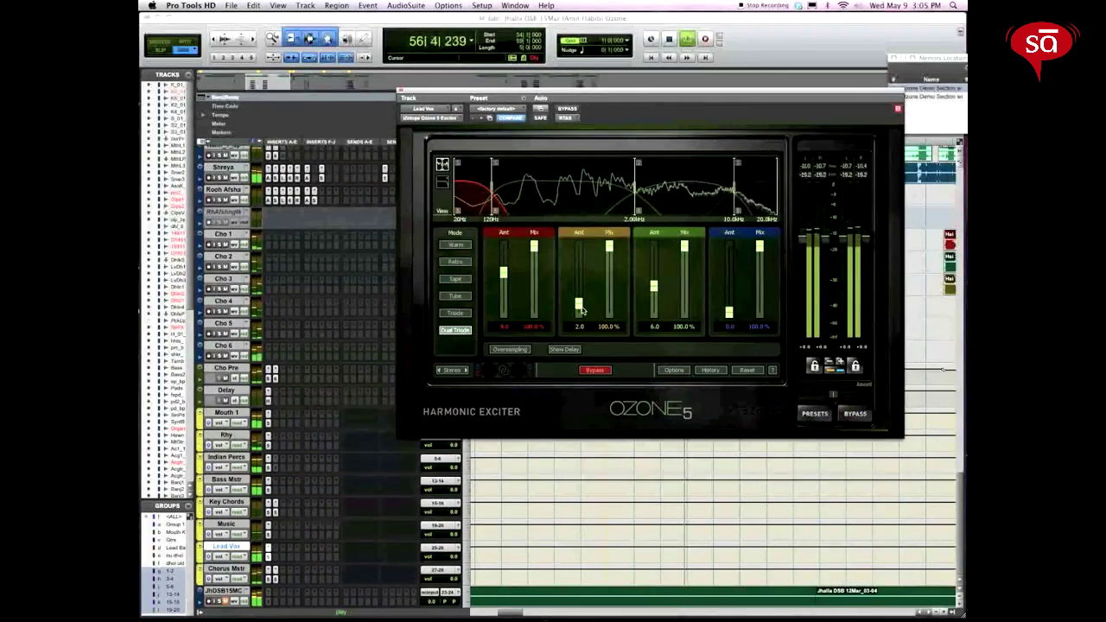
Try band 2's Amount at 15.0 dB on Lead Vox and revert it through the plug-in's History.
drag(580, 307, 578, 245)
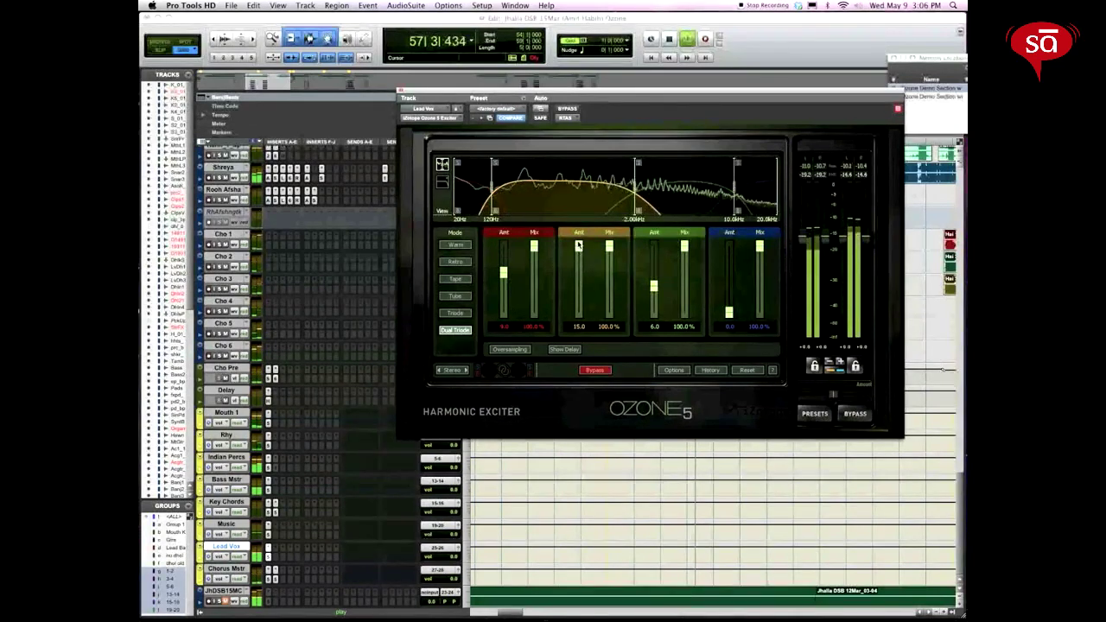
click(708, 370)
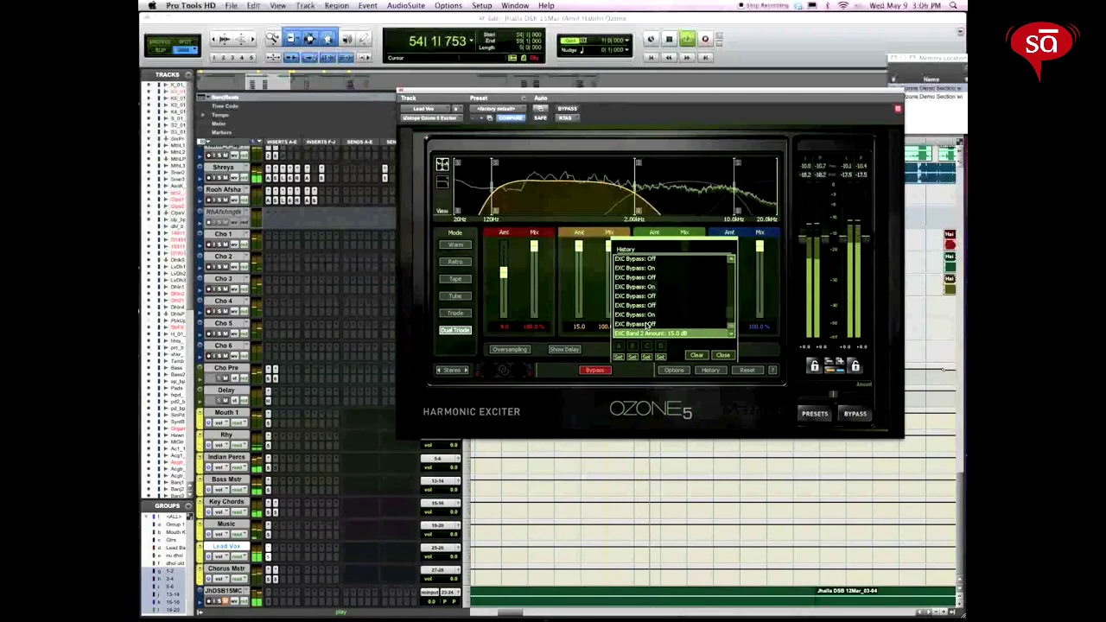
click(647, 325)
click(729, 356)
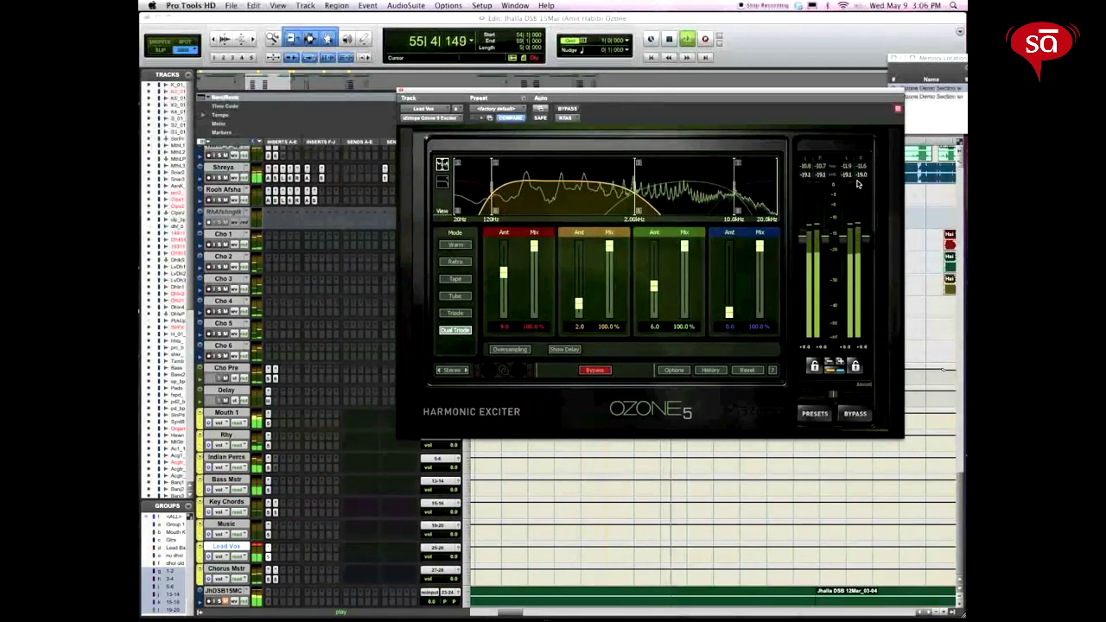
Toggle the exciter's bypass repeatedly on Lead Vox to compare the vocals with and without excitation.
click(605, 371)
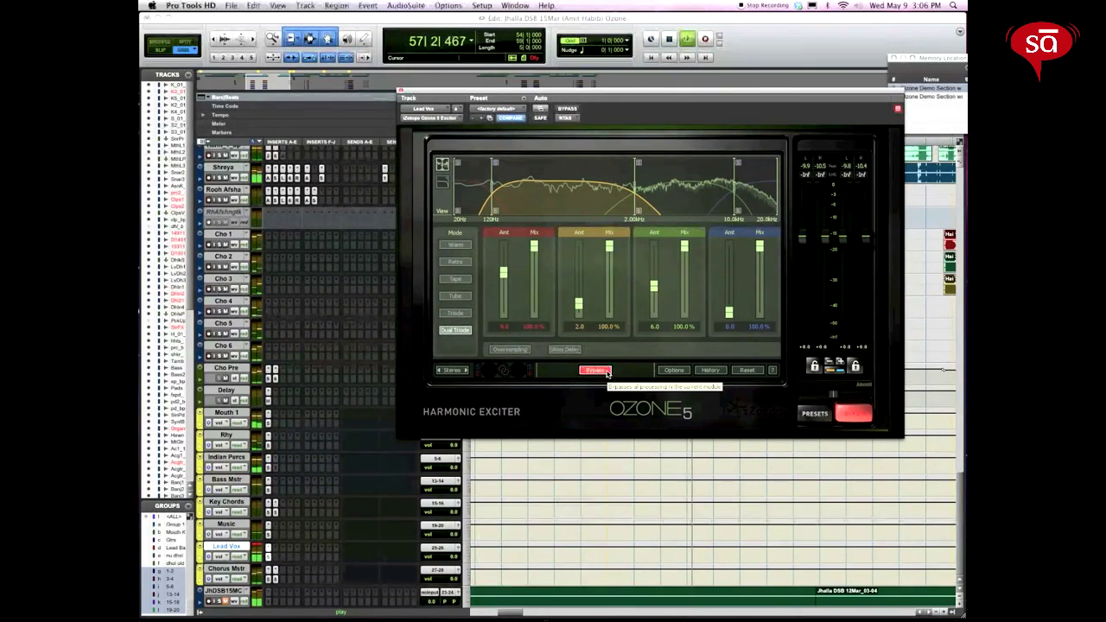
click(607, 372)
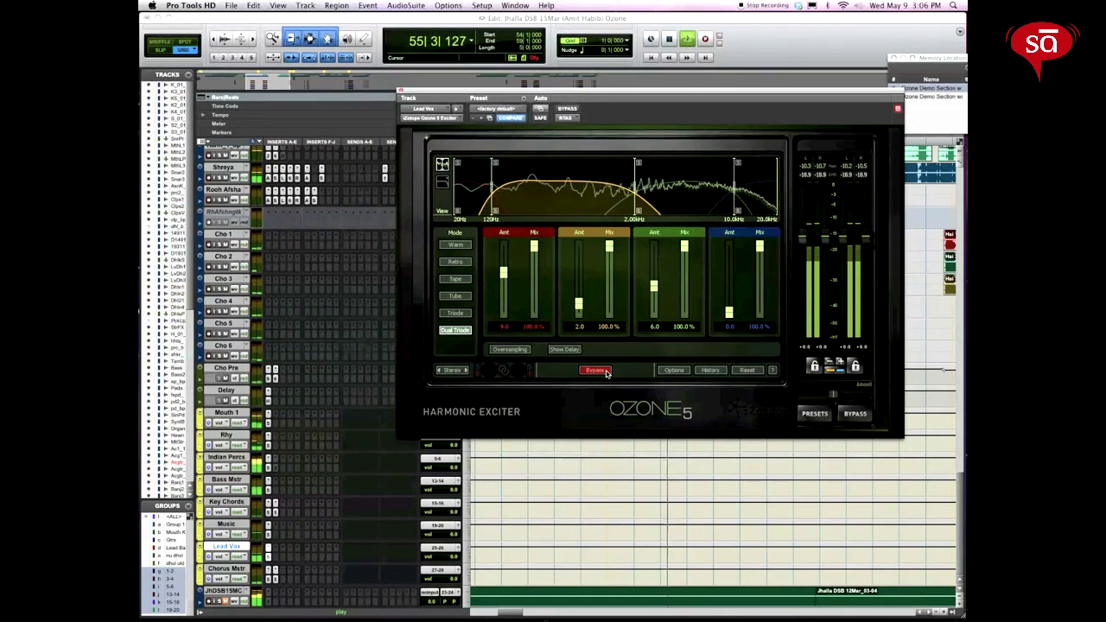
click(607, 372)
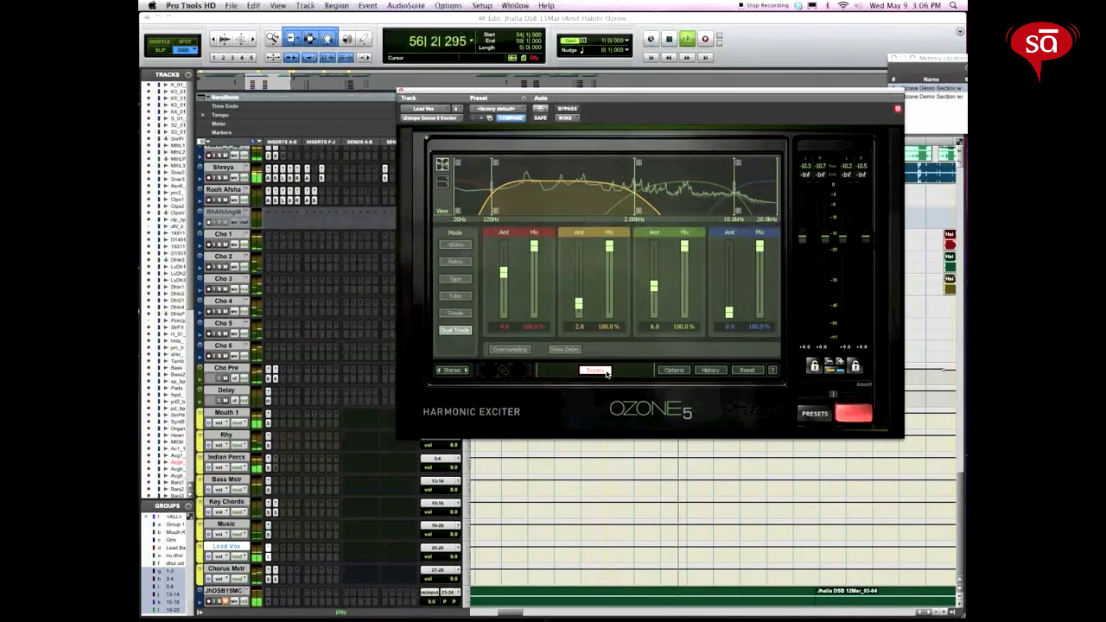
click(607, 372)
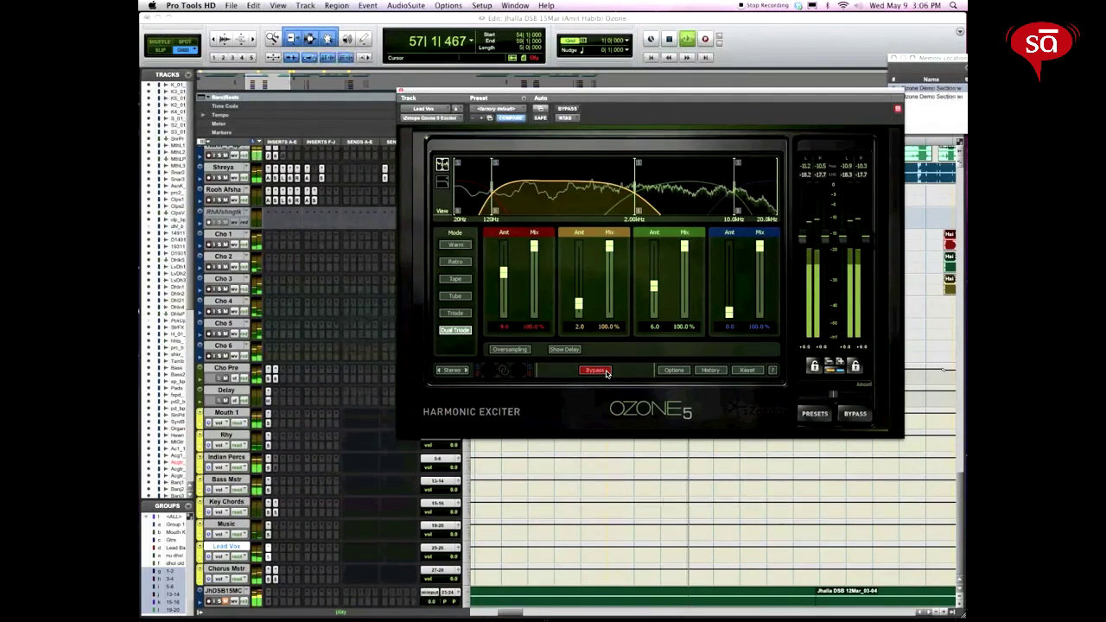
click(607, 372)
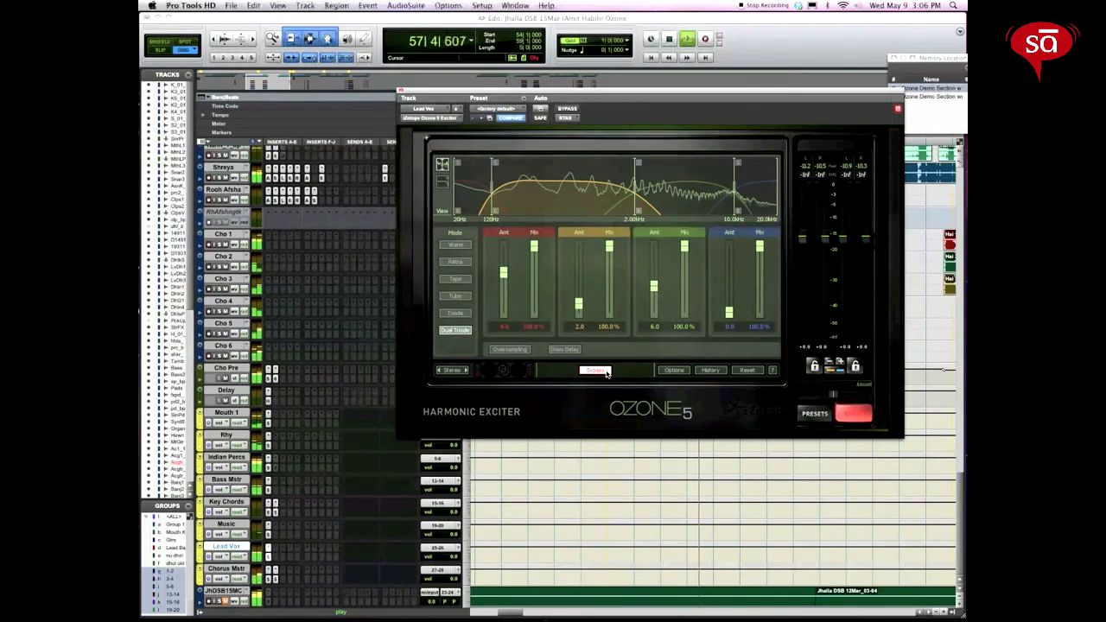
click(607, 372)
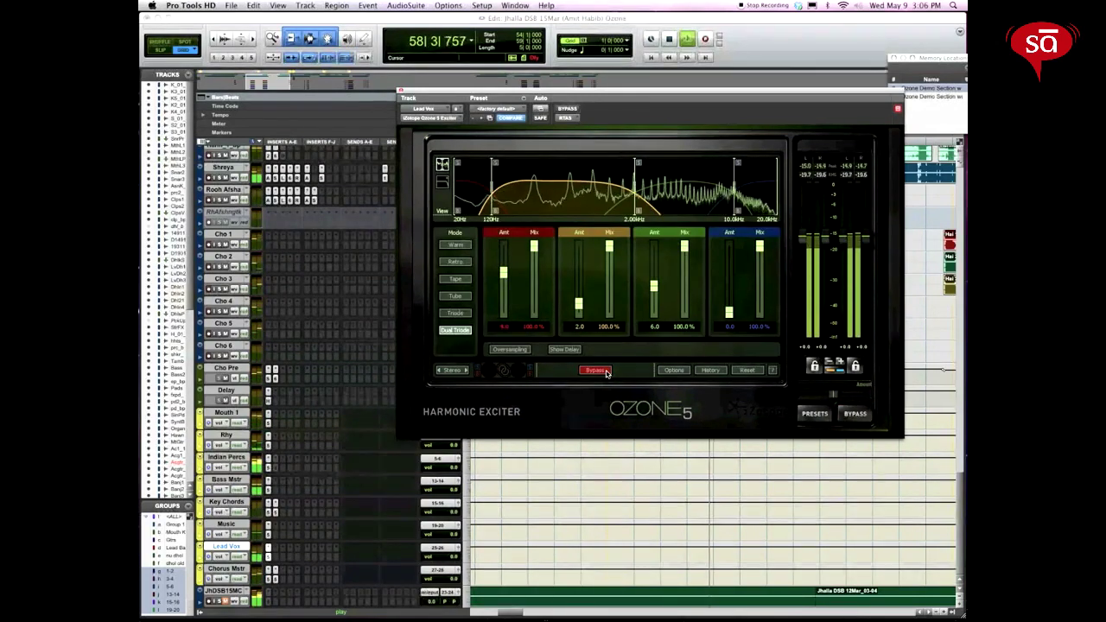
click(607, 371)
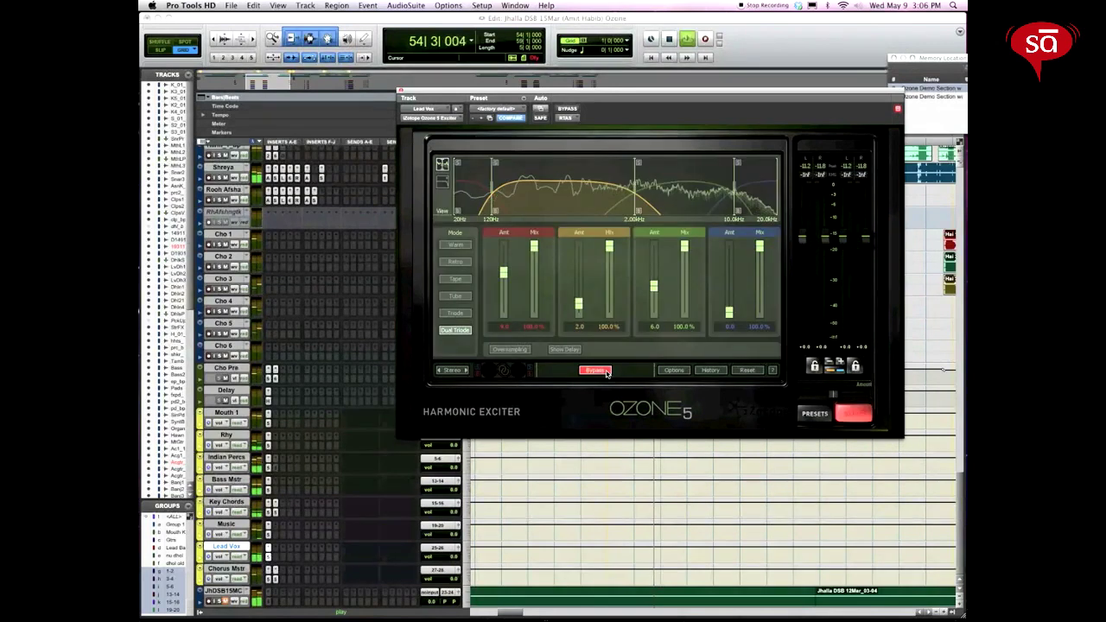
click(607, 372)
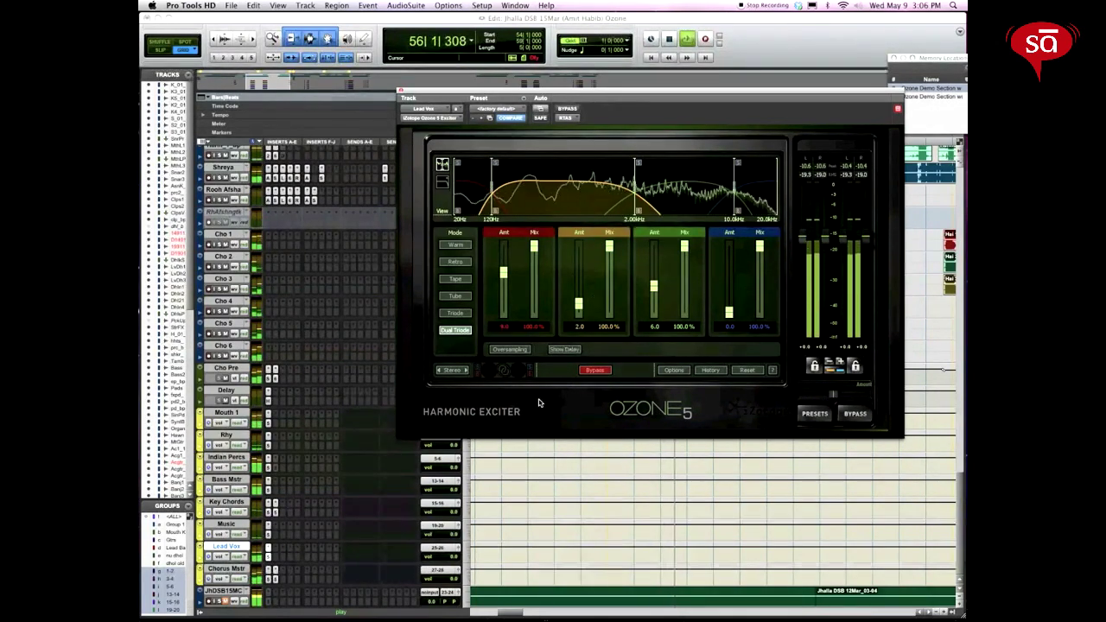
click(594, 370)
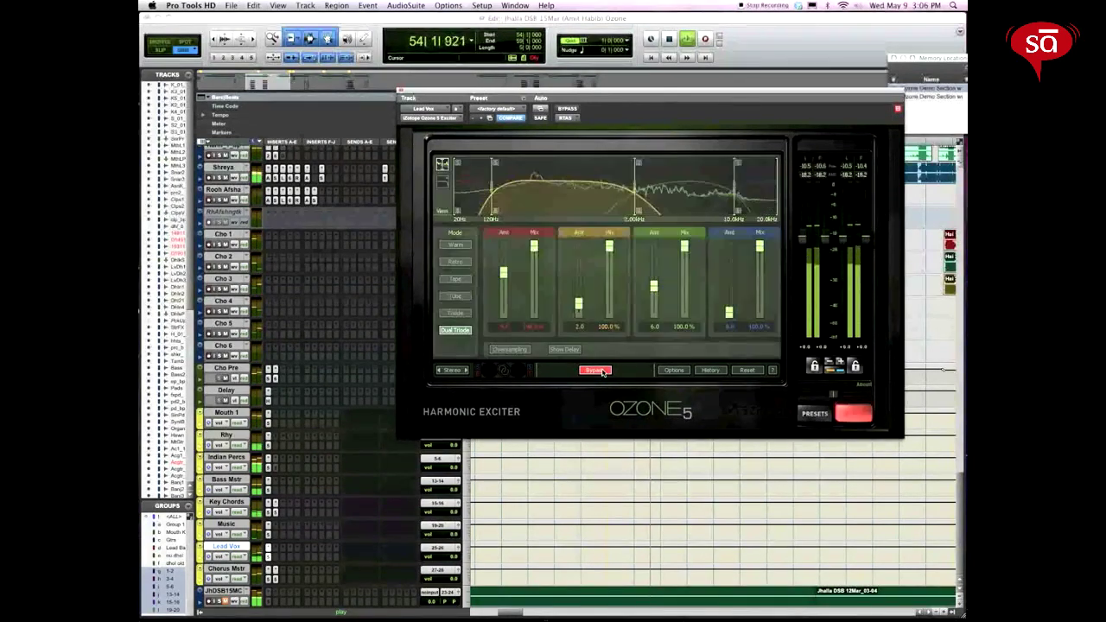
click(594, 371)
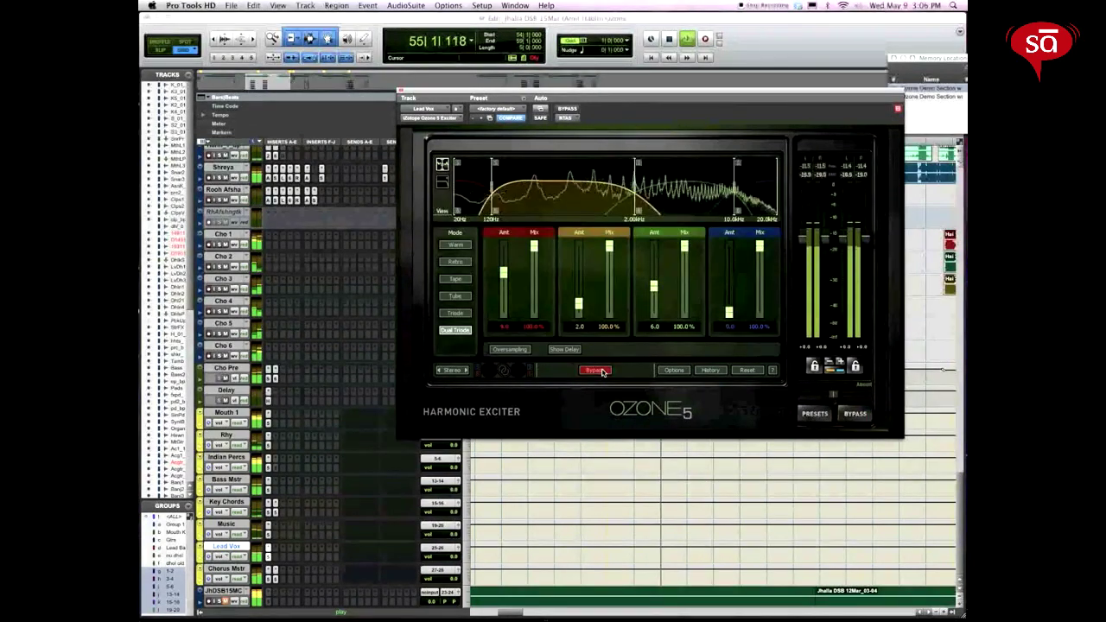
Open the Ozone 5 Exciter on the Chorus Mstr track and toggle its bypass to compare, leaving the exciter active.
click(237, 568)
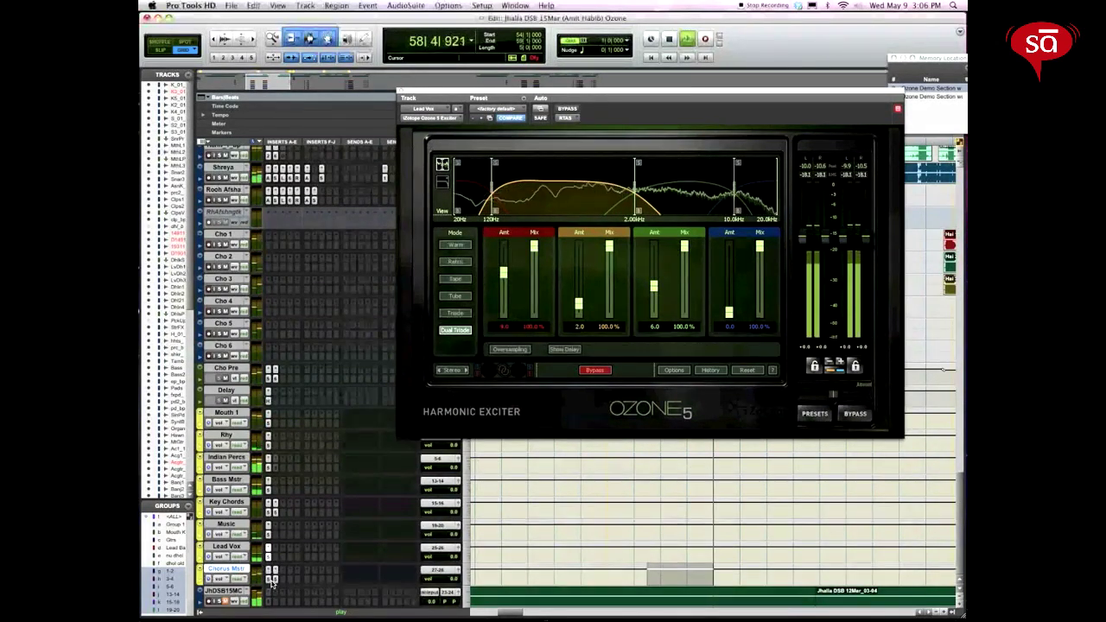
click(270, 577)
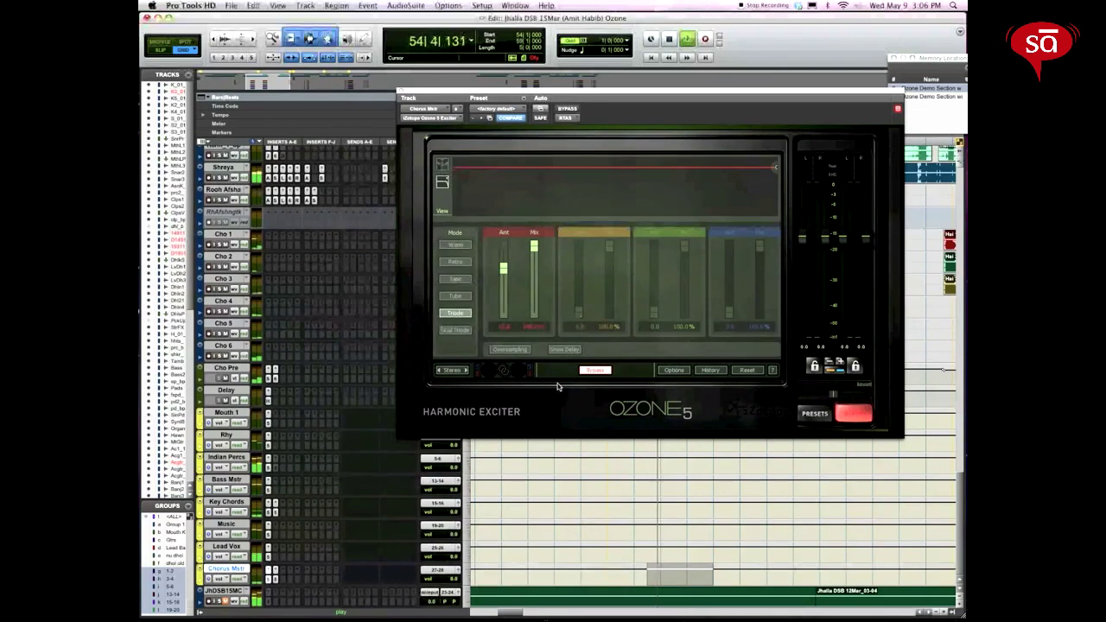
click(598, 372)
click(599, 372)
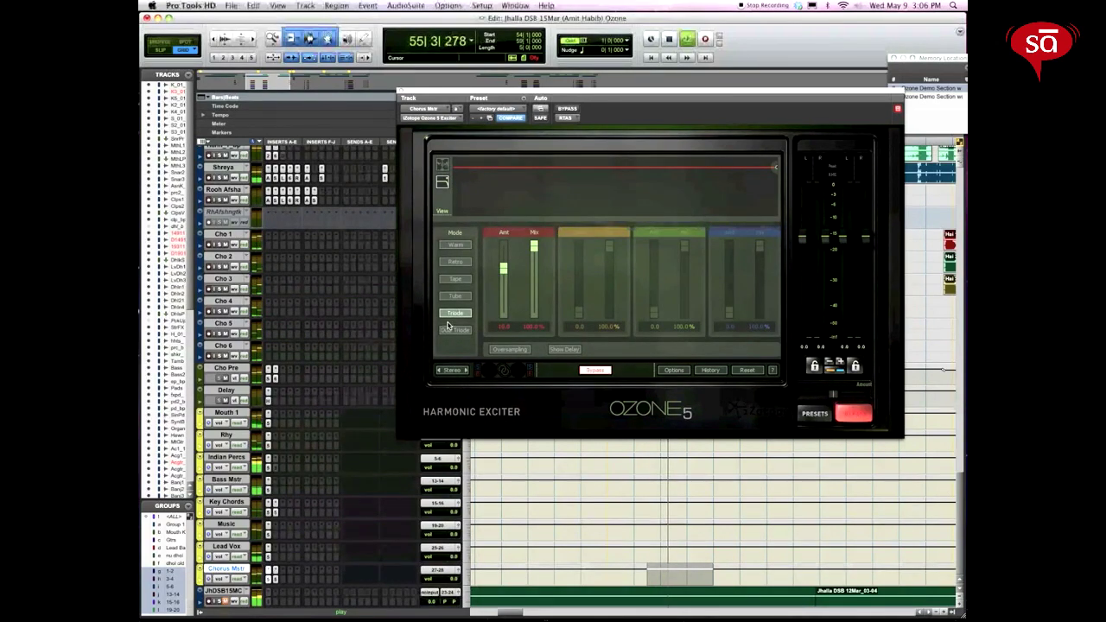
click(603, 371)
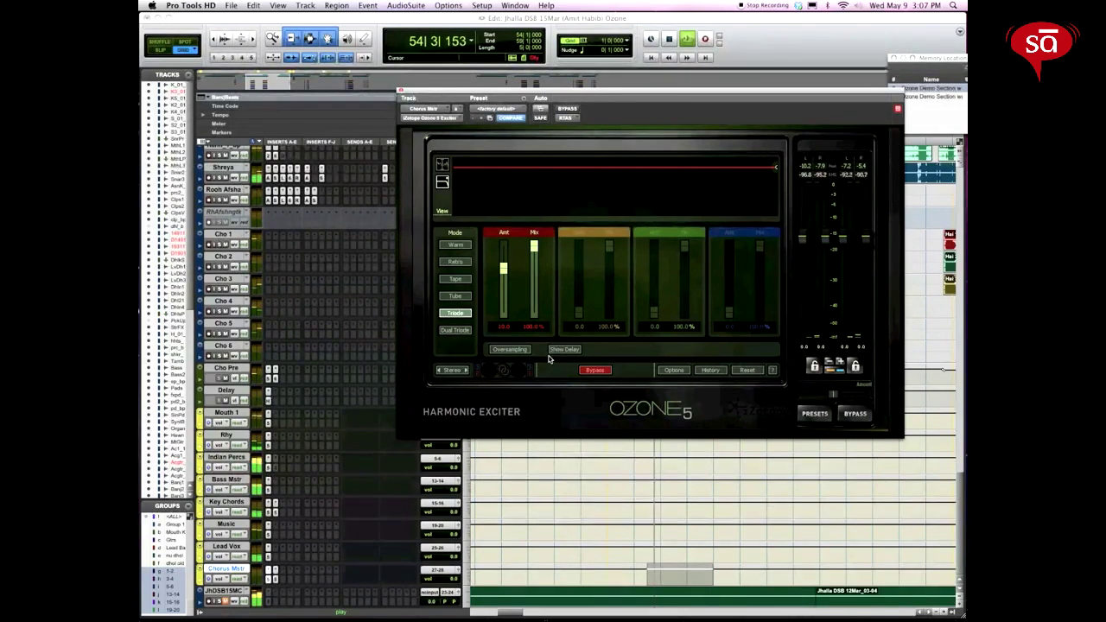
click(594, 370)
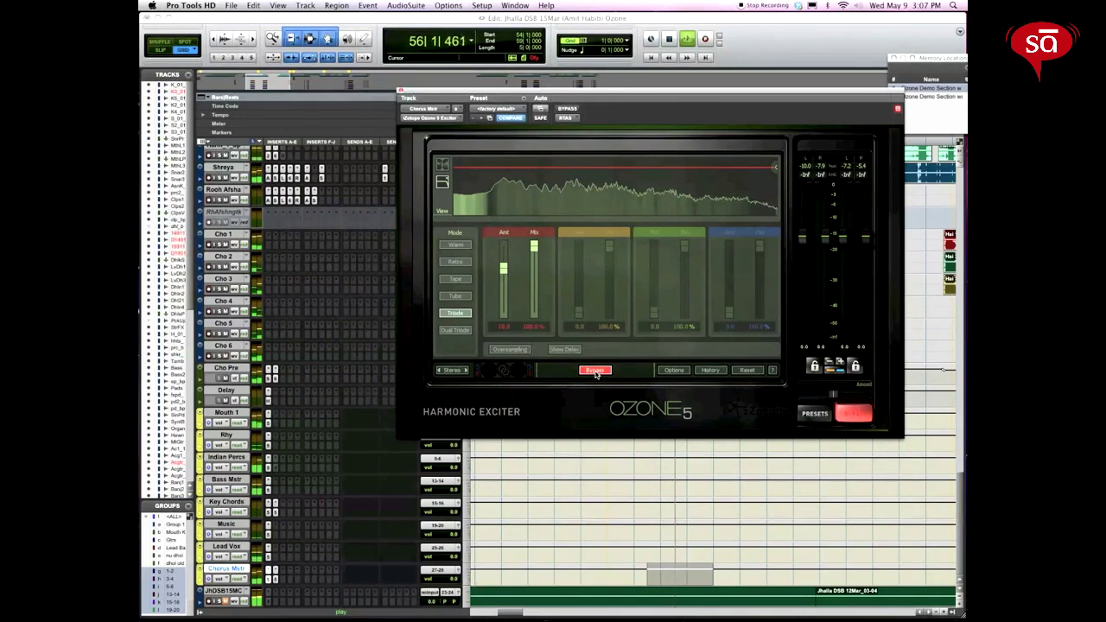
click(595, 371)
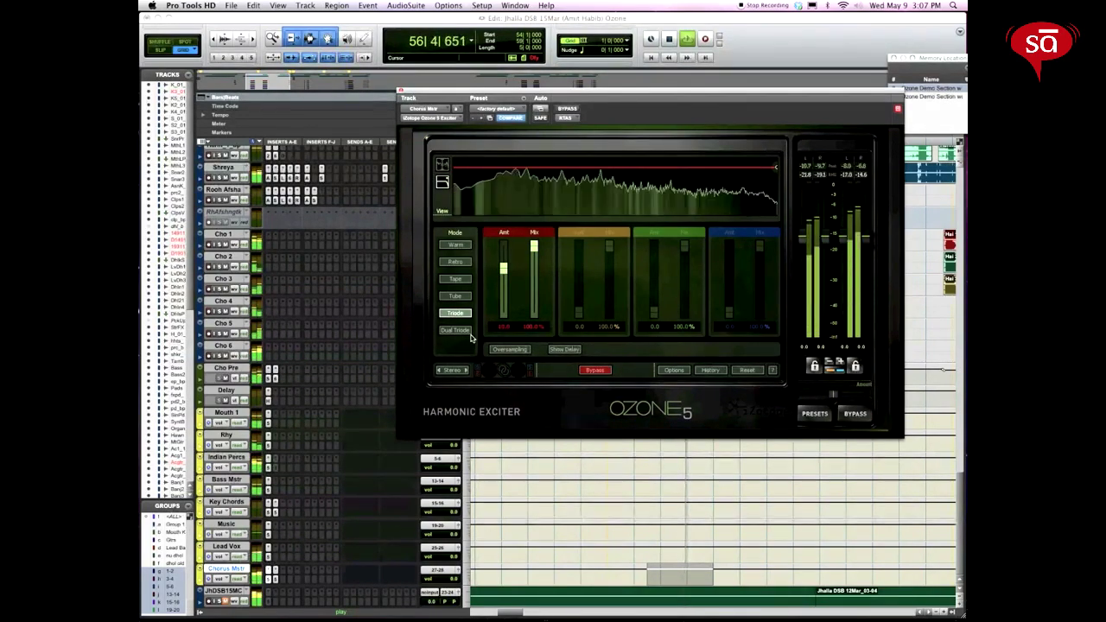
Open the Ozone 5 Imager on the Chorus Mstr track and toggle its bypass to compare the stereo width.
click(553, 482)
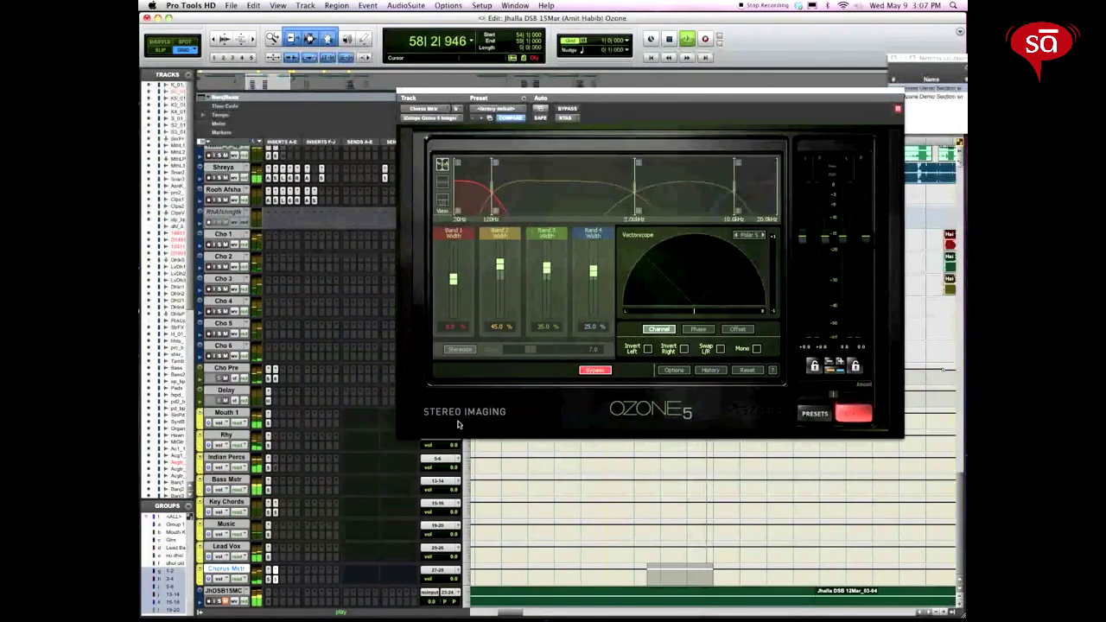
click(592, 371)
click(596, 371)
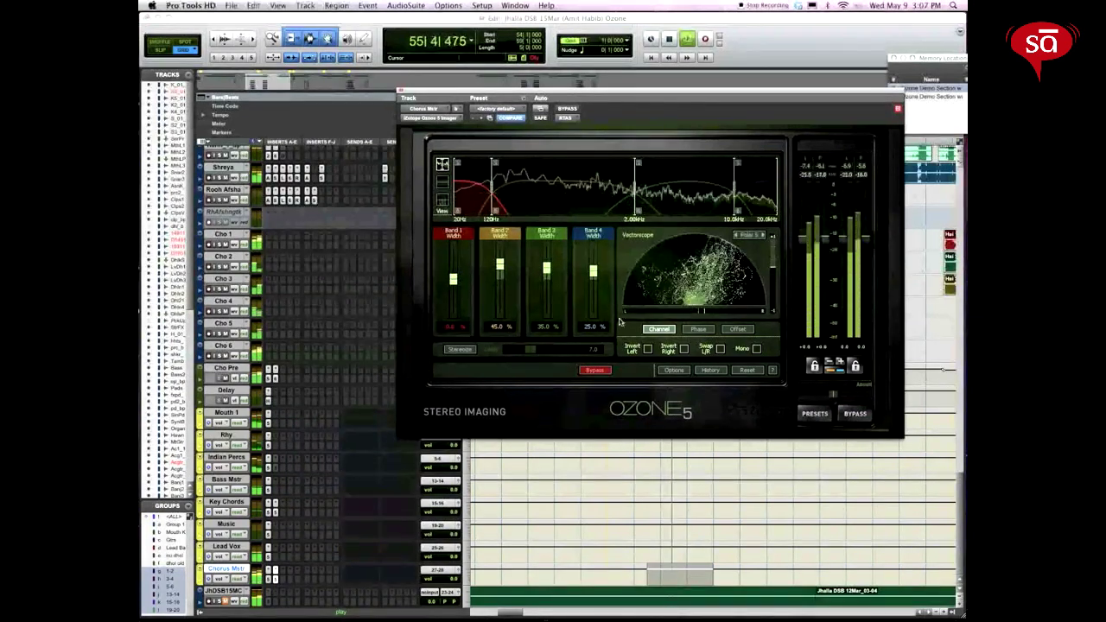
click(593, 370)
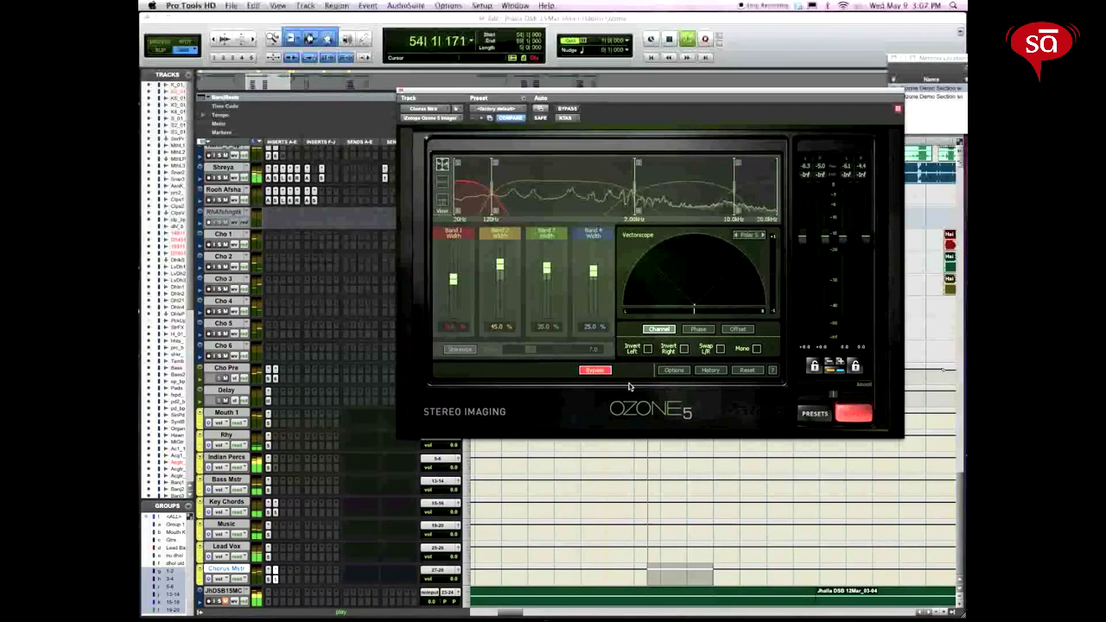
Take the Chorus Mstr Imager out of bypass and open the Ozone 5 Exciters on Rhy, Indian Percs and Bass Mstr in turn.
click(595, 370)
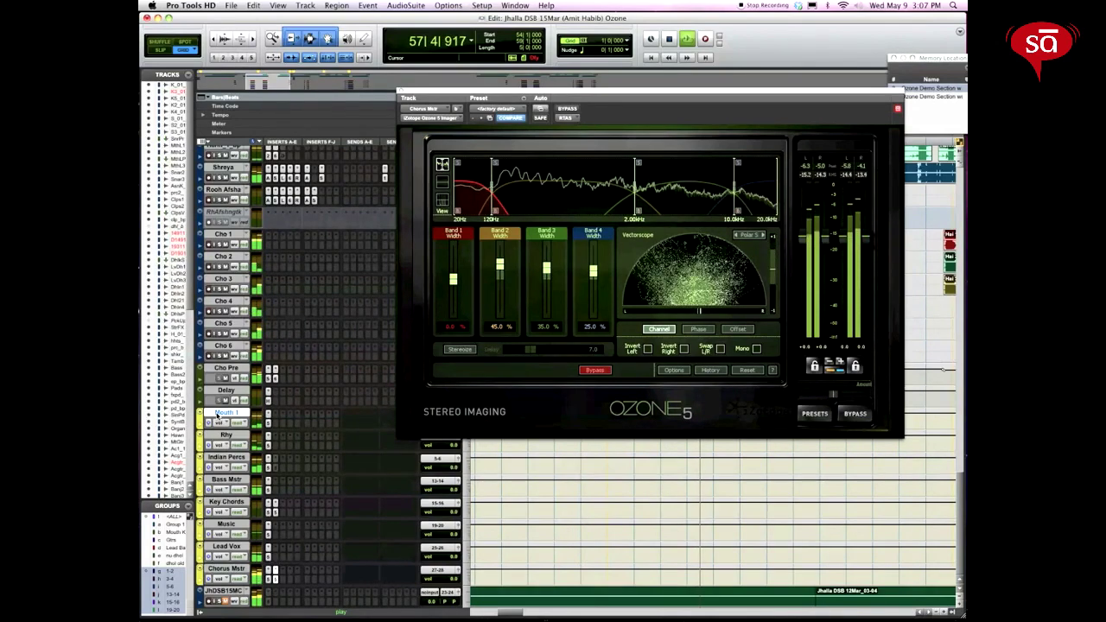
click(268, 444)
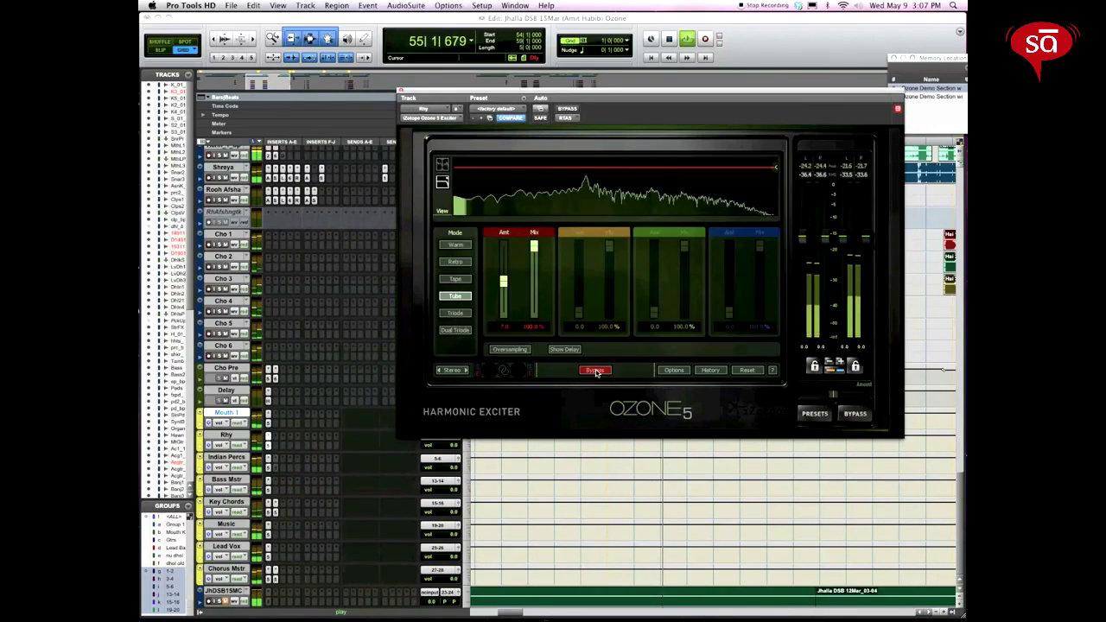
click(268, 466)
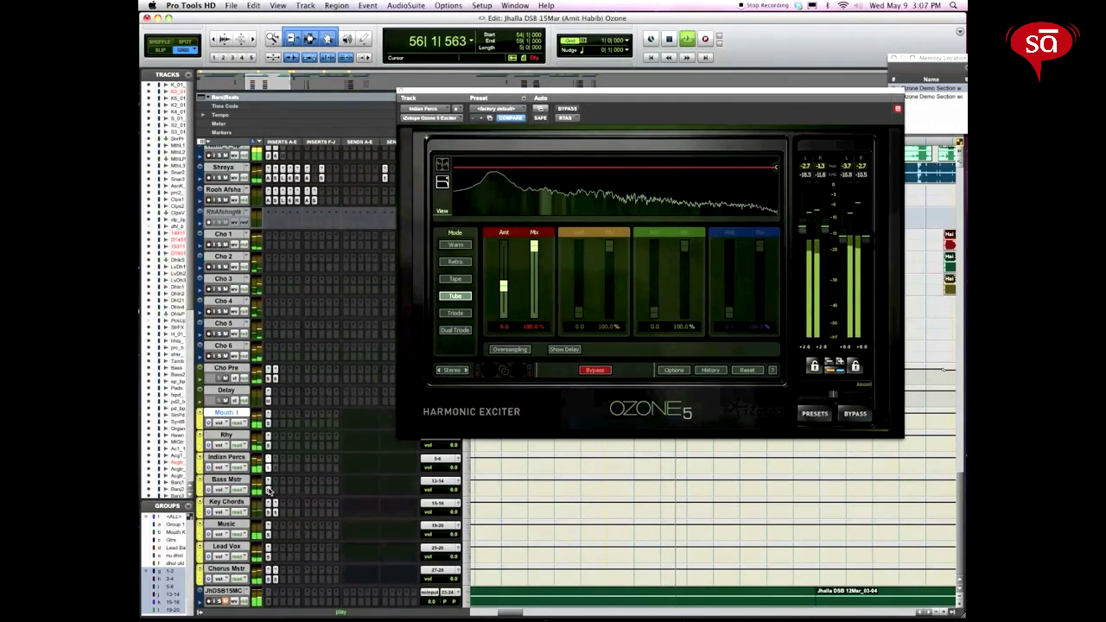
click(268, 488)
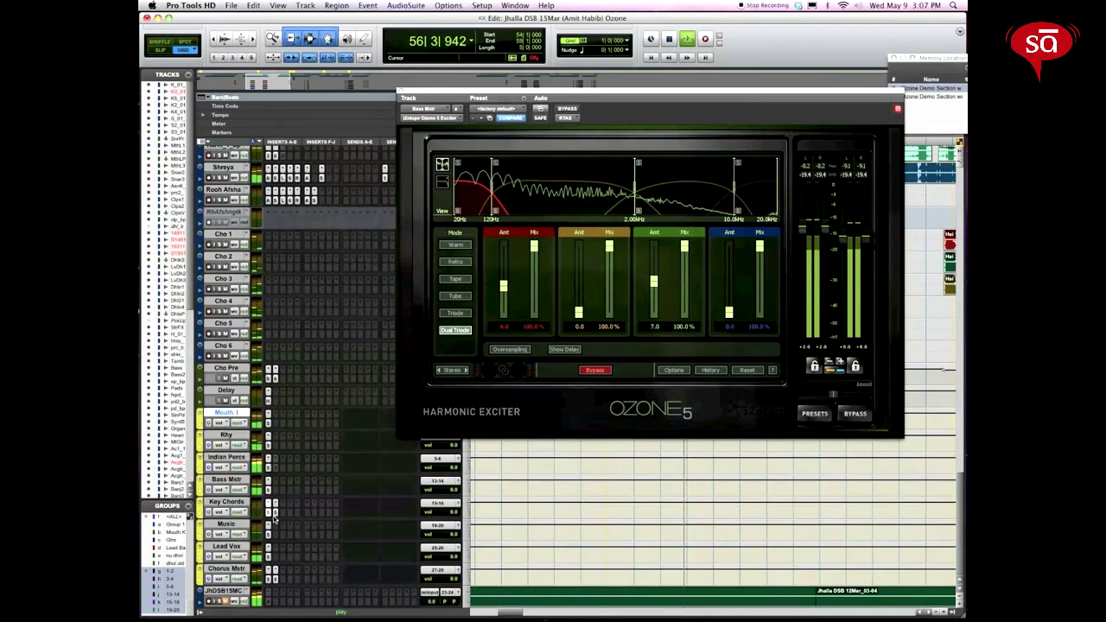
Take the Ozone 5 Exciter on Key Chords out of bypass, then open that track's Imager and select the track.
click(273, 512)
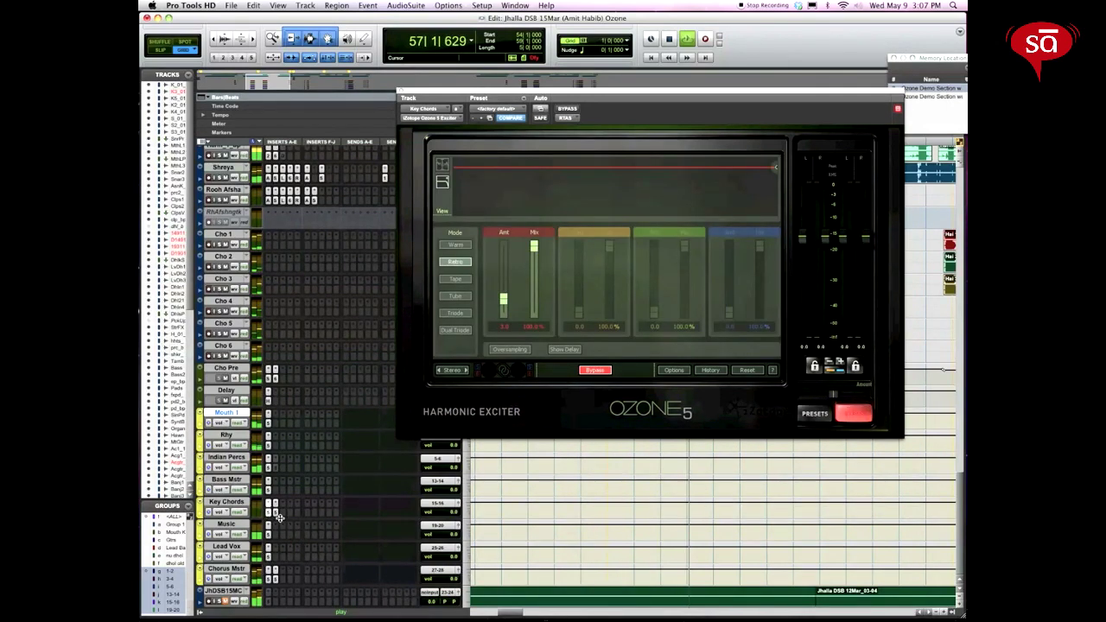
click(597, 371)
click(273, 513)
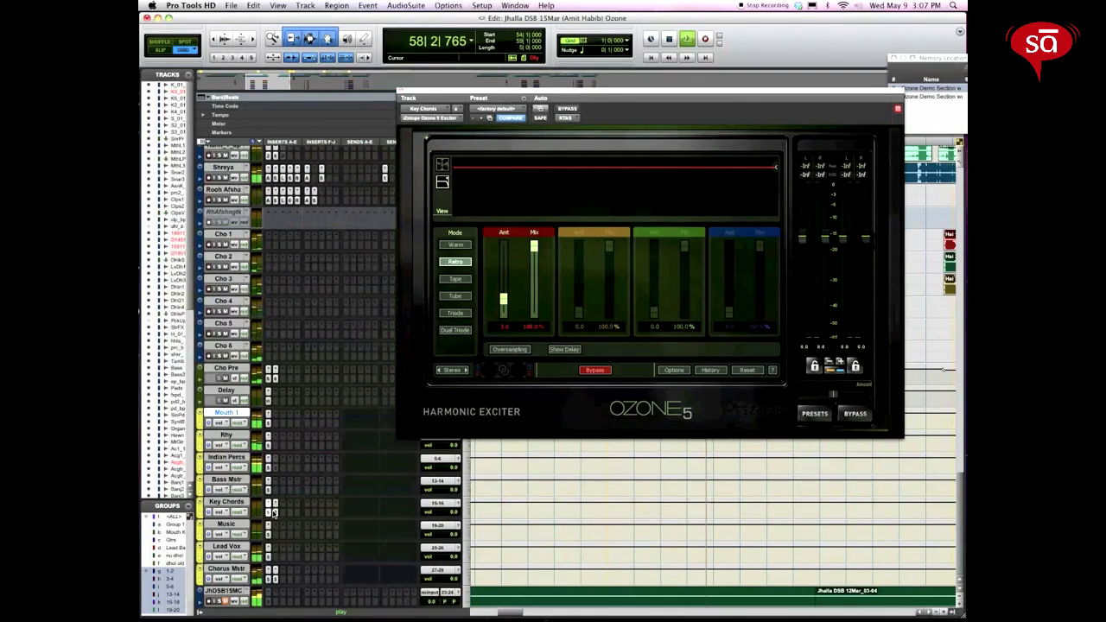
click(273, 513)
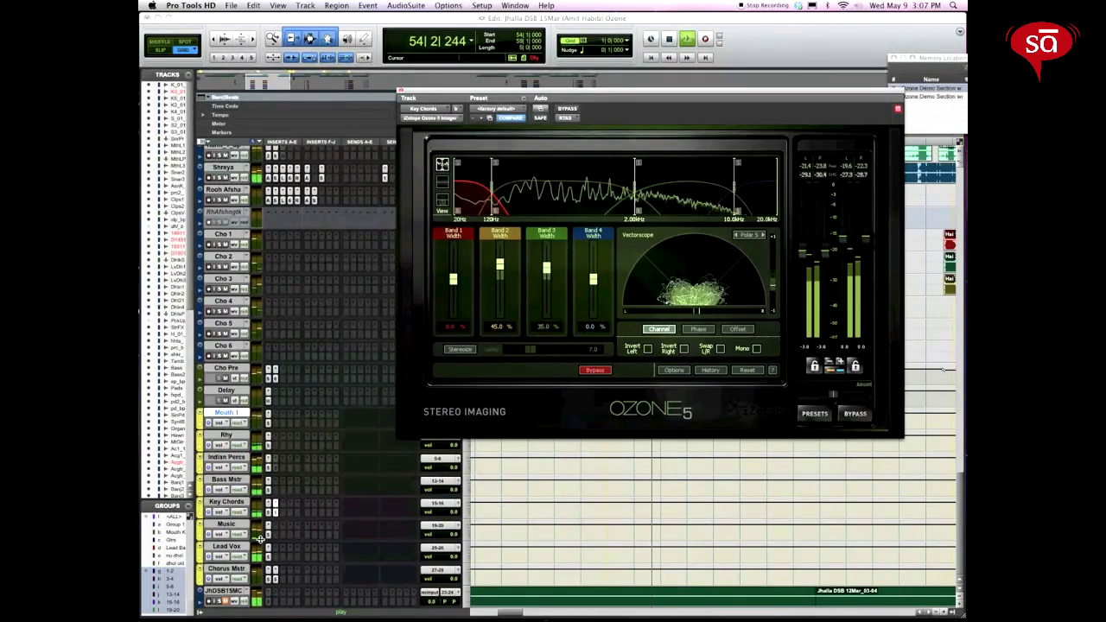
click(231, 503)
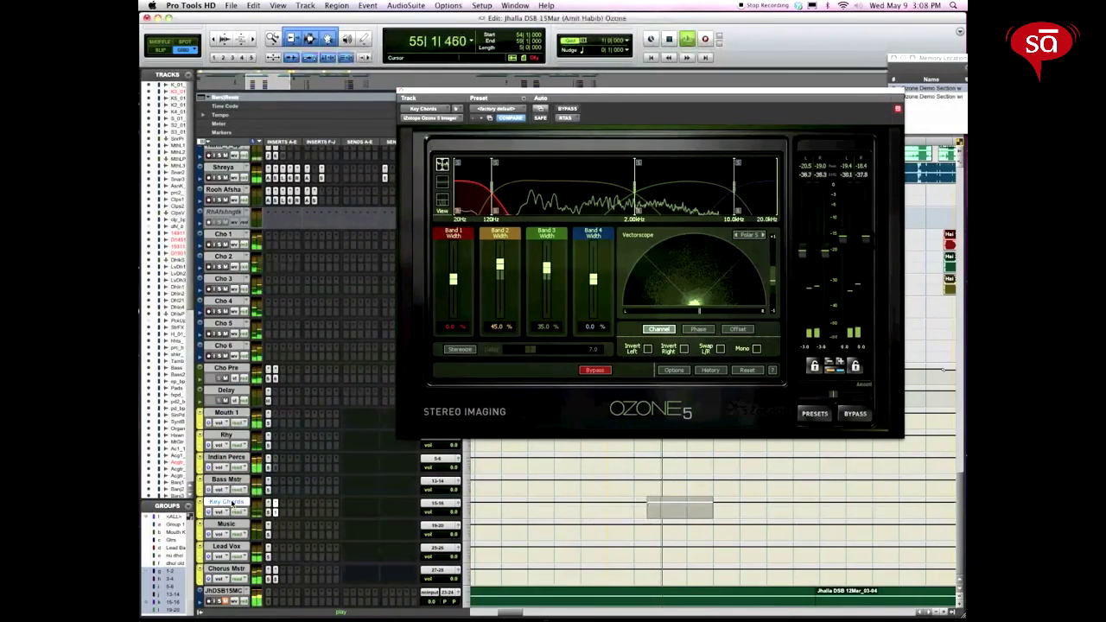
Open the Ozone 5 Dynamics on the Music track, take it out of bypass and recall the second Ozone Demo Section memory location.
click(270, 535)
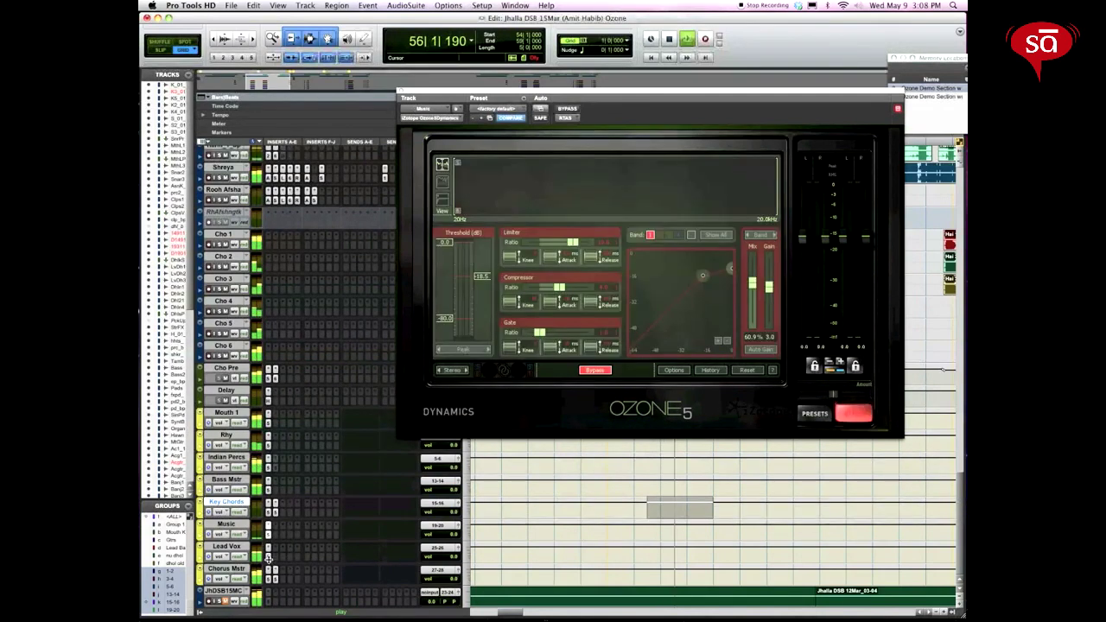
click(593, 371)
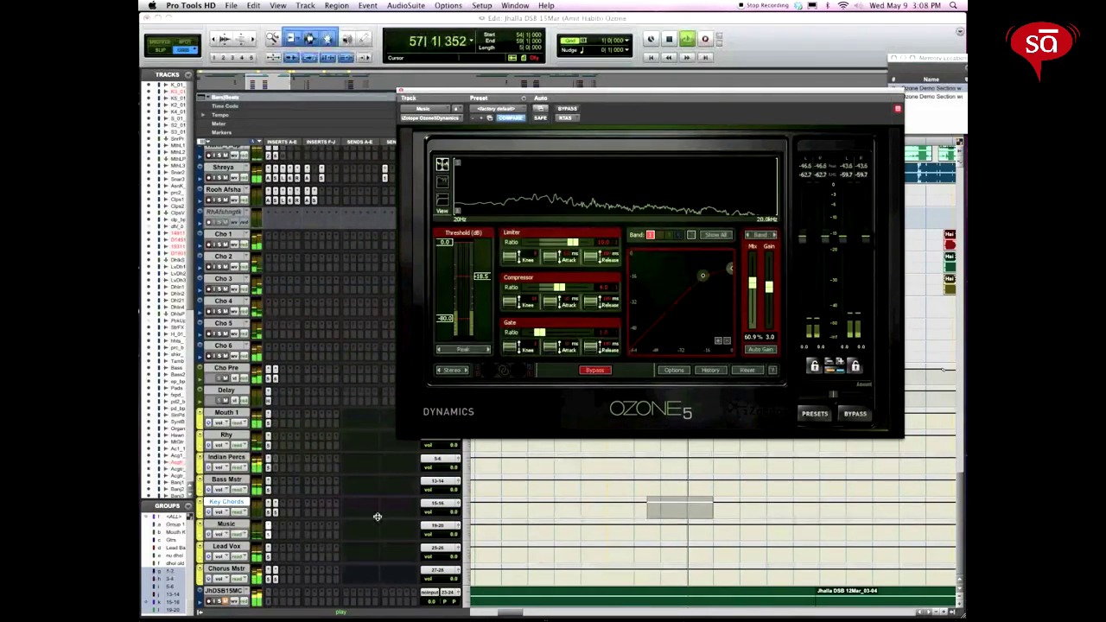
click(270, 551)
click(268, 535)
click(931, 97)
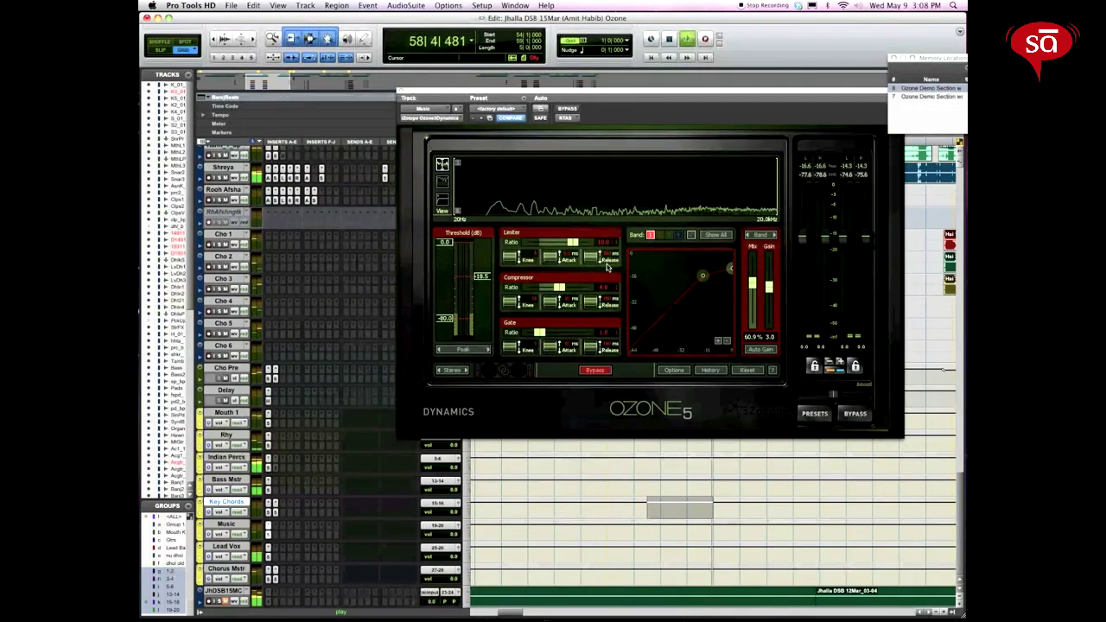
click(237, 525)
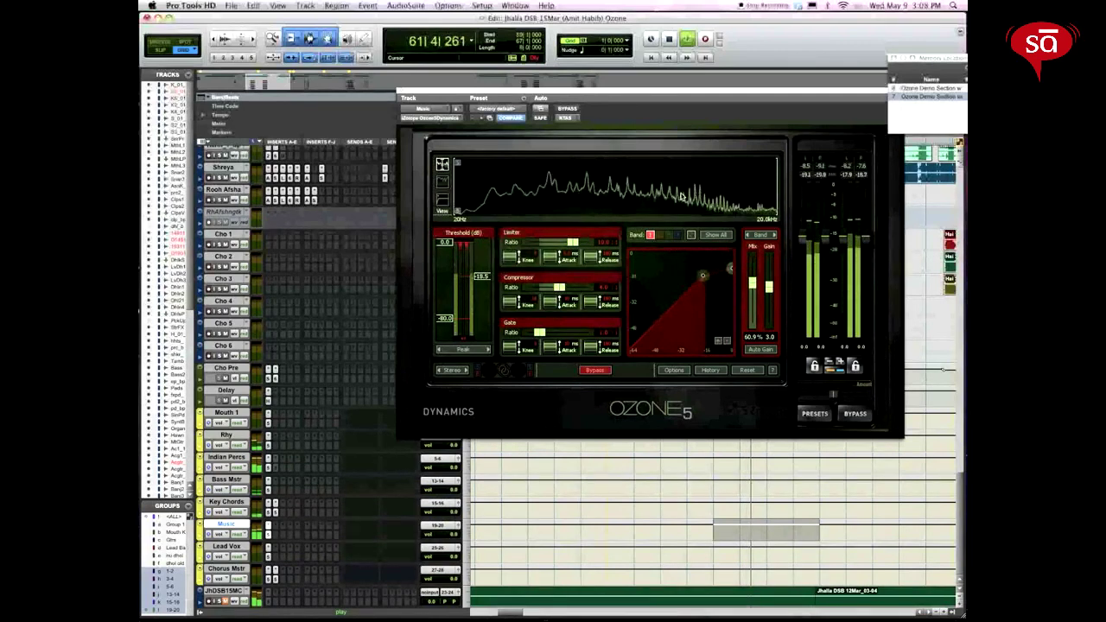
Toggle the Dynamics bypass repeatedly on the Music track to compare the sound with and without compression, leaving it active.
click(583, 370)
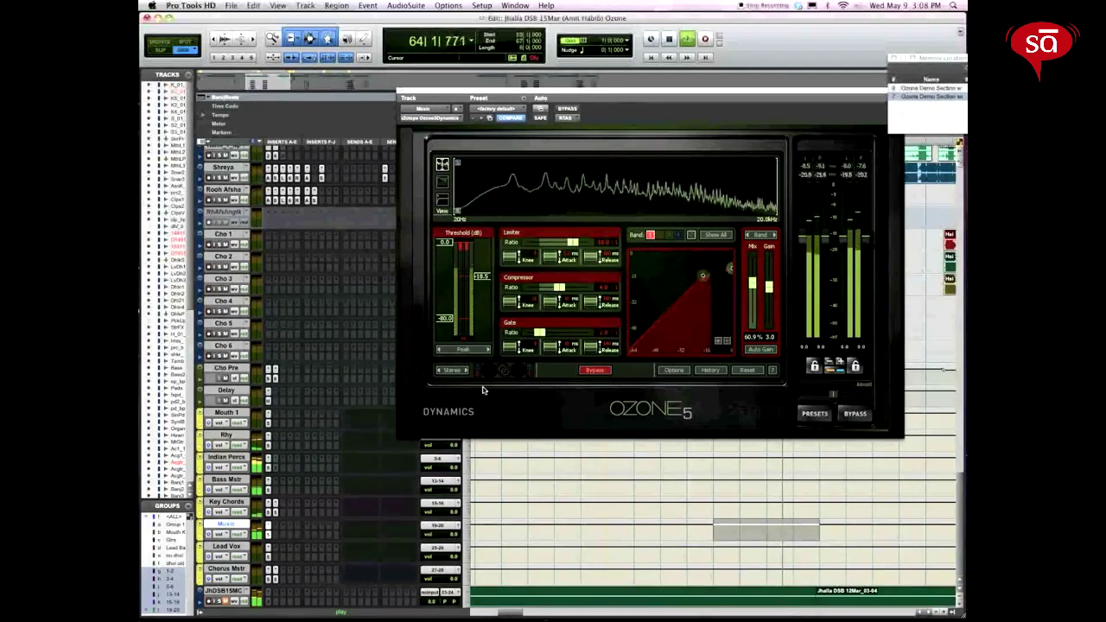
click(595, 371)
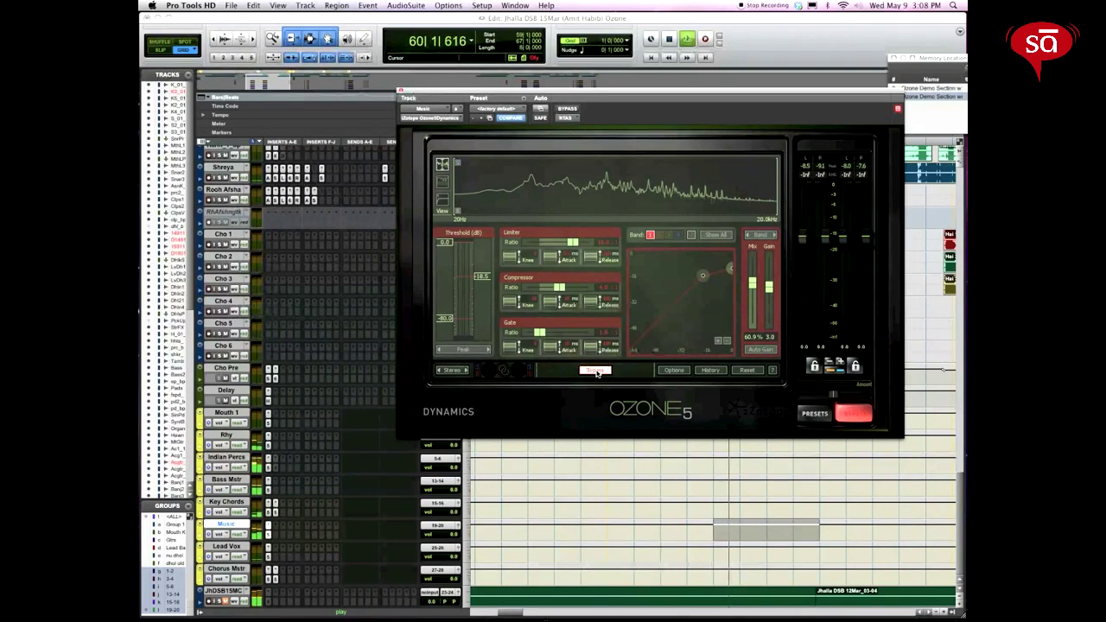
click(595, 371)
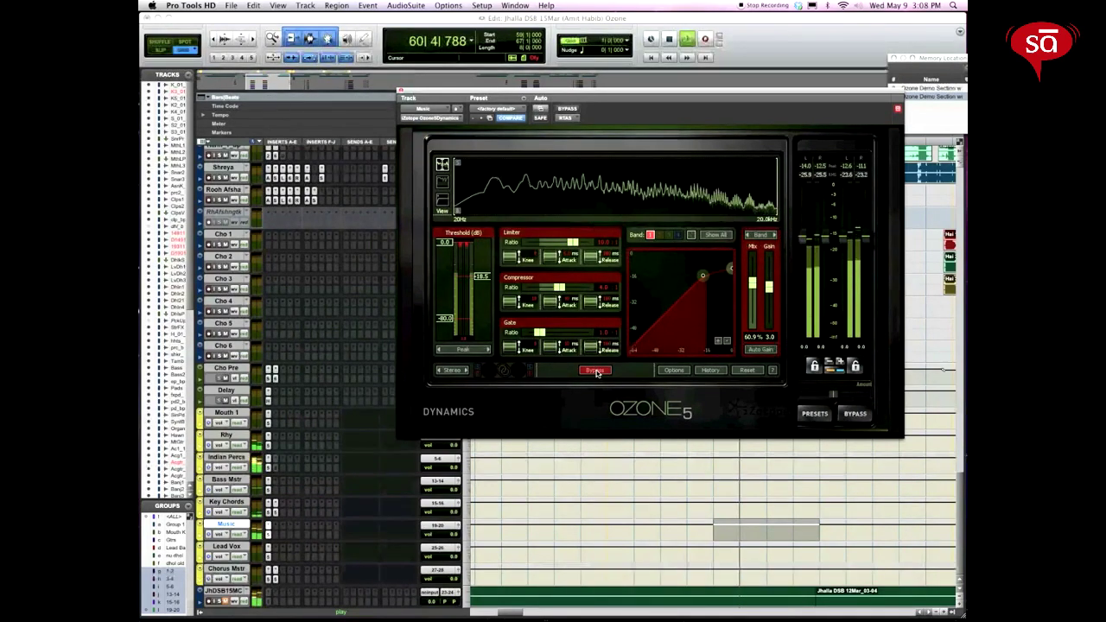
click(595, 371)
click(594, 371)
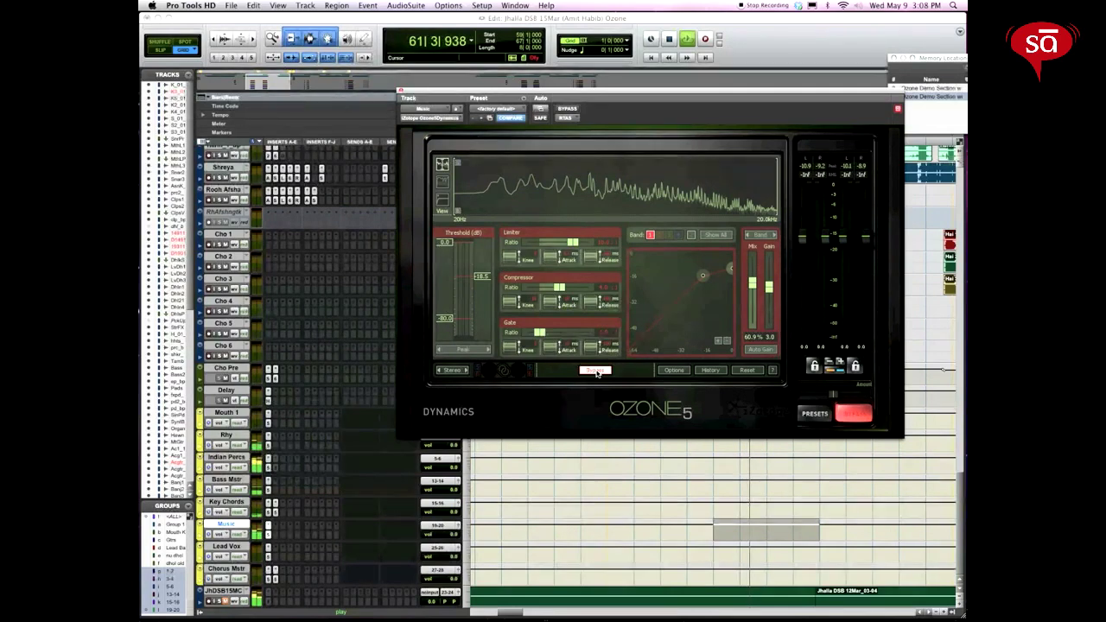
click(595, 371)
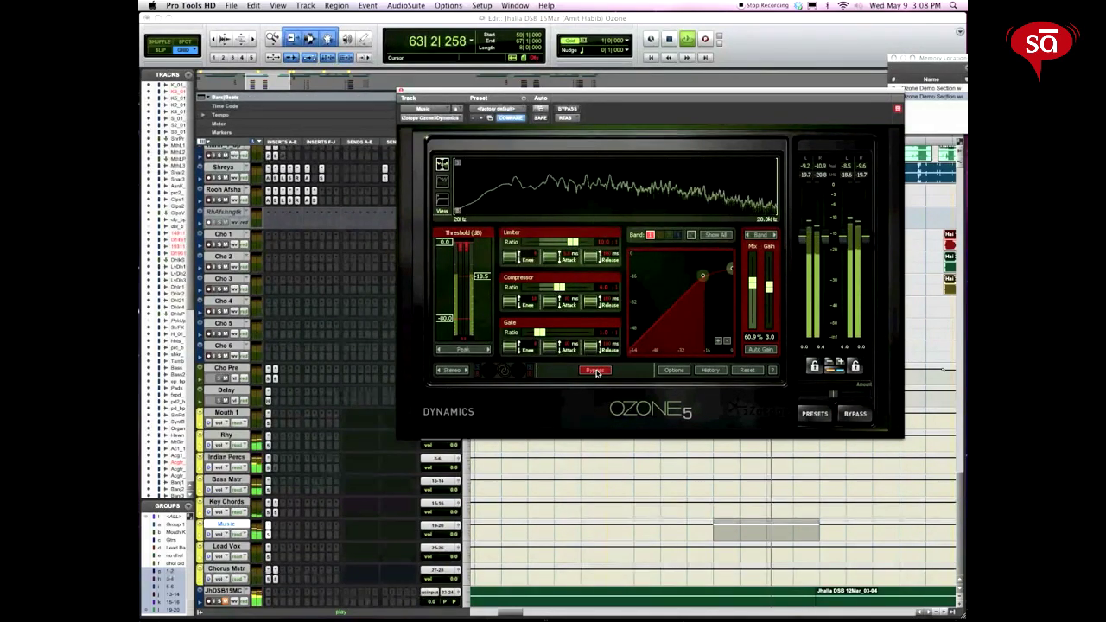
click(595, 371)
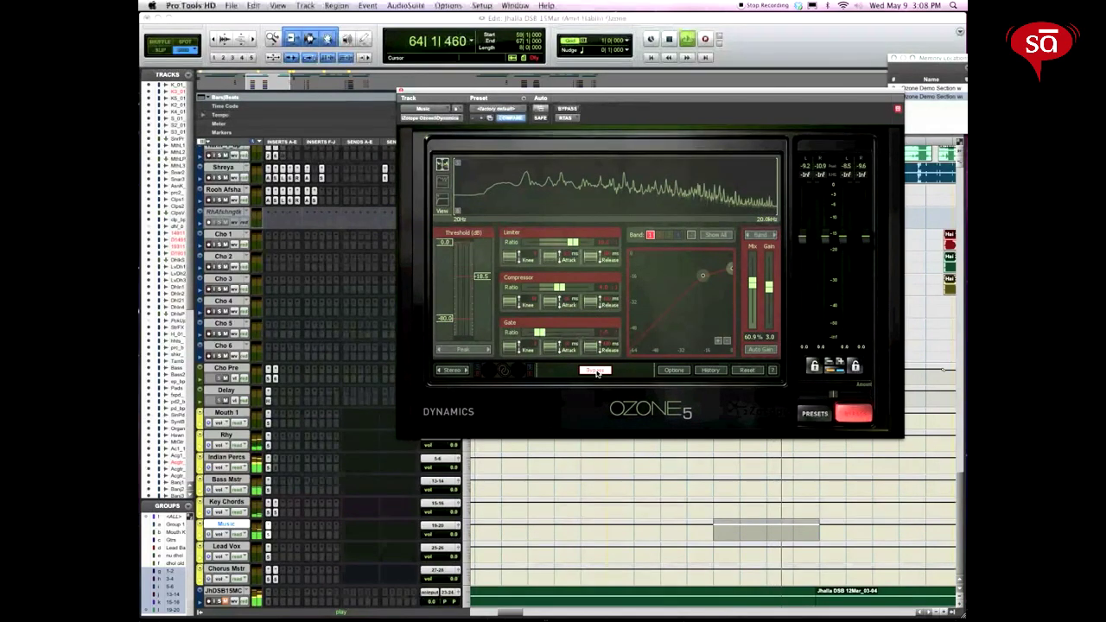
click(595, 370)
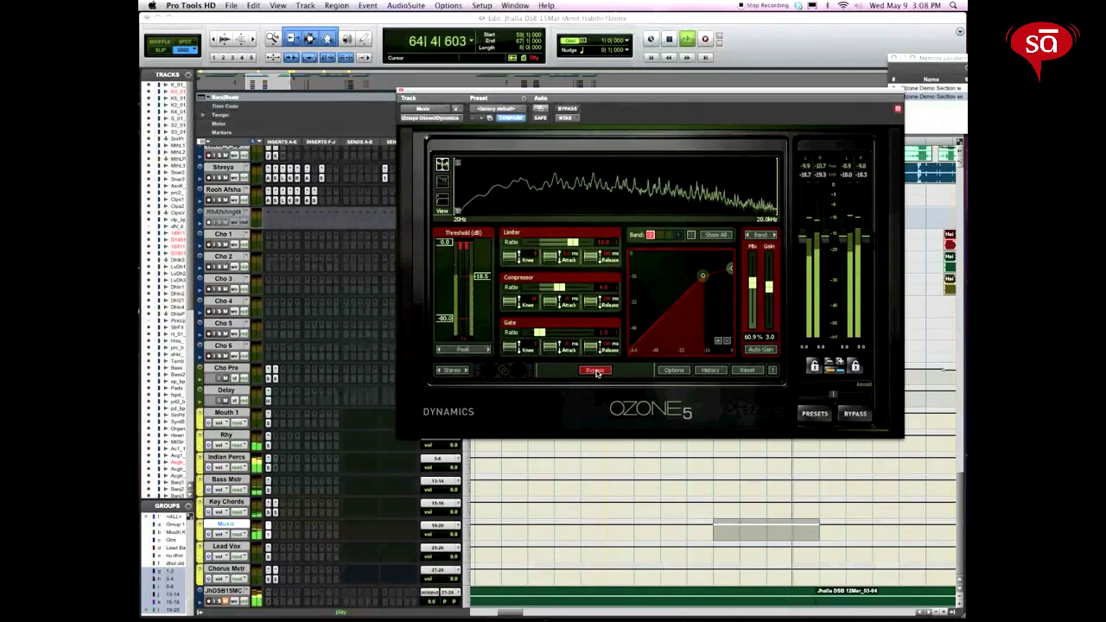
Show the gain reduction trace in the Music track's Dynamics, compare with bypass once more and close the plug-in window.
click(449, 211)
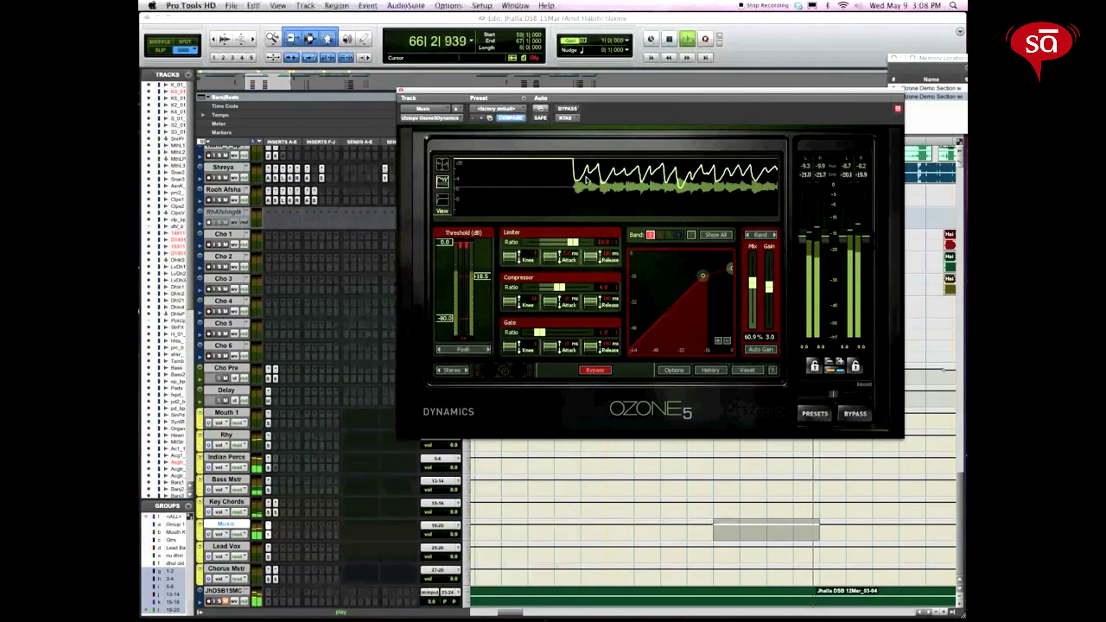
click(595, 371)
click(595, 371)
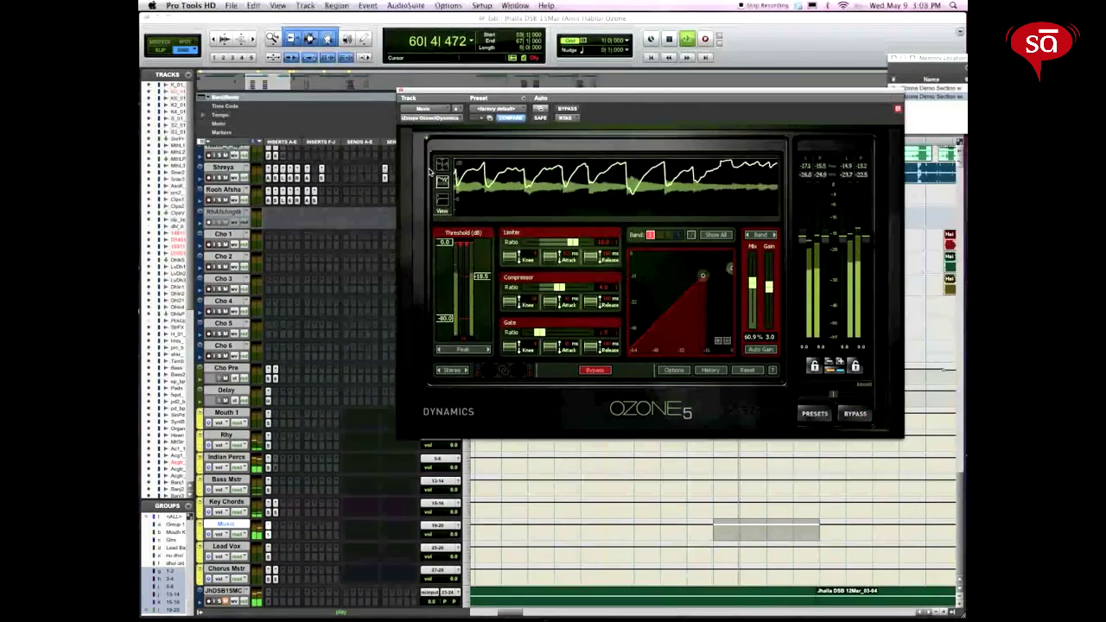
click(401, 90)
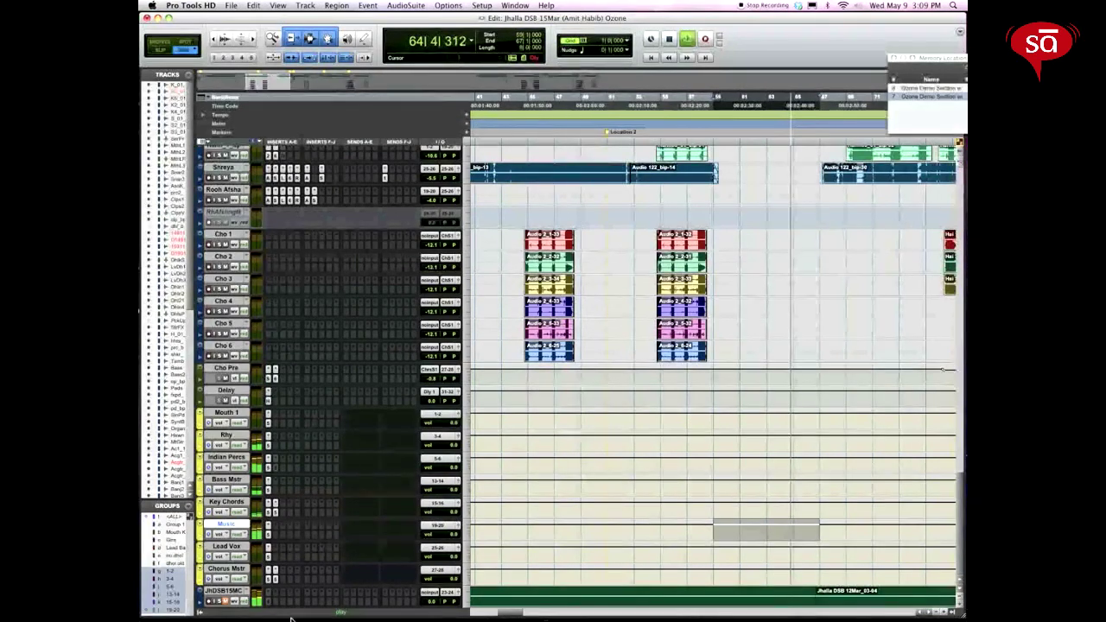
Extend the selection to all tracks, set it to bars 53 to 59 and restart looped playback.
alt+click(235, 595)
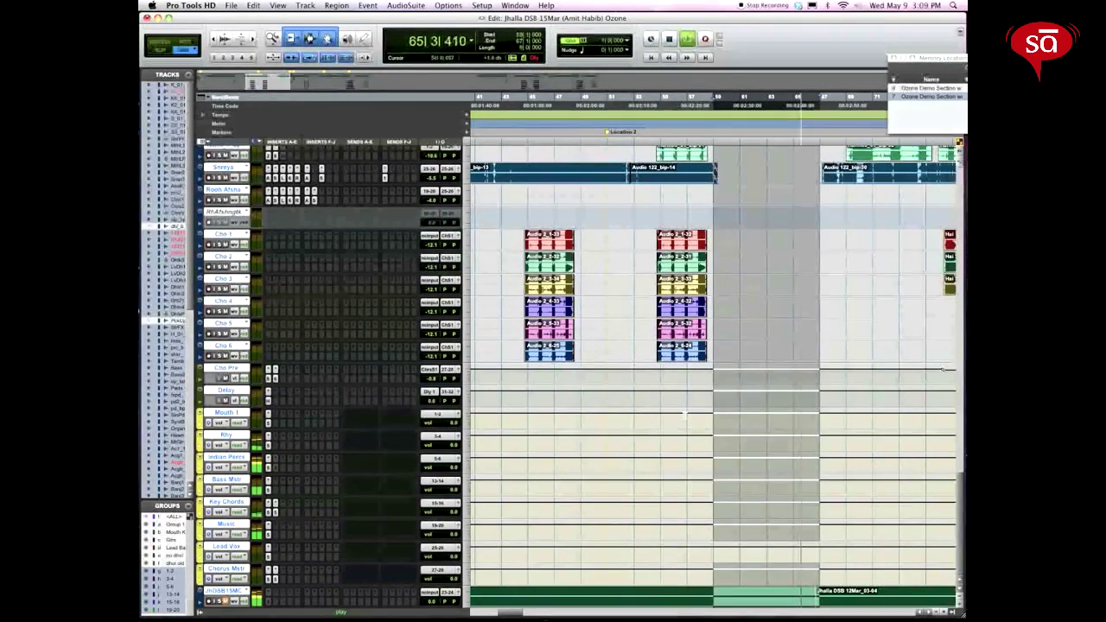
drag(713, 588, 639, 602)
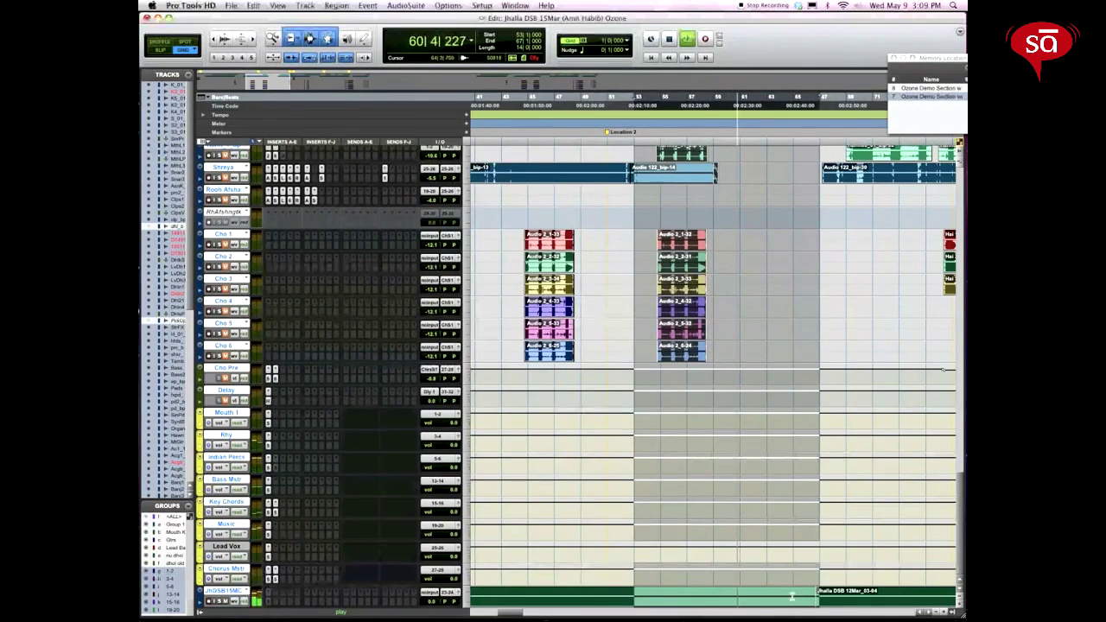
drag(792, 596, 724, 597)
key(space)
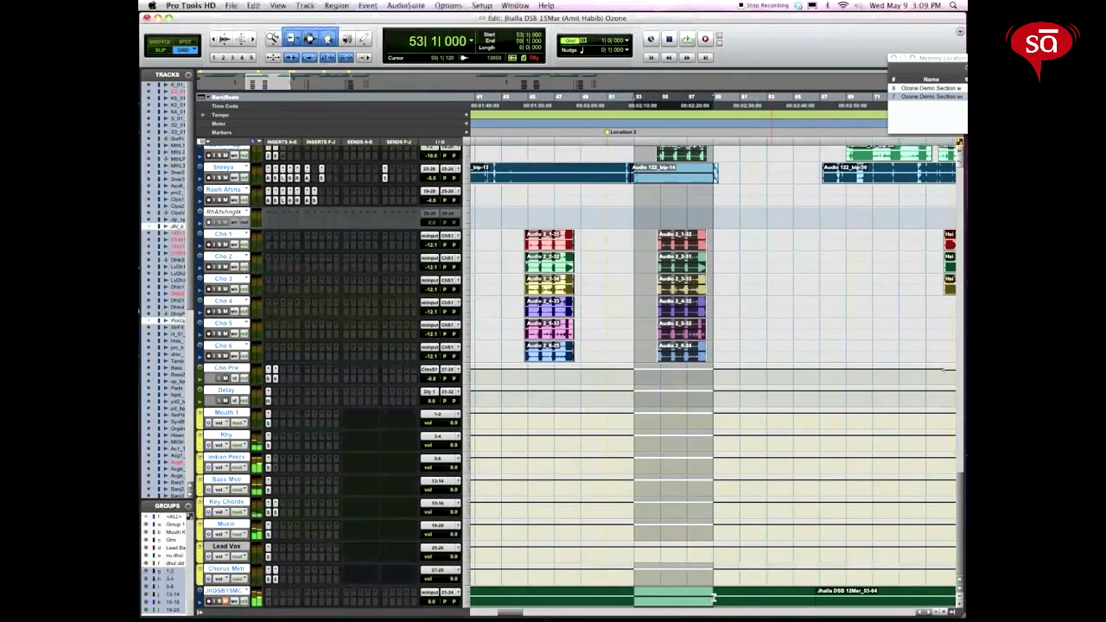
key(space)
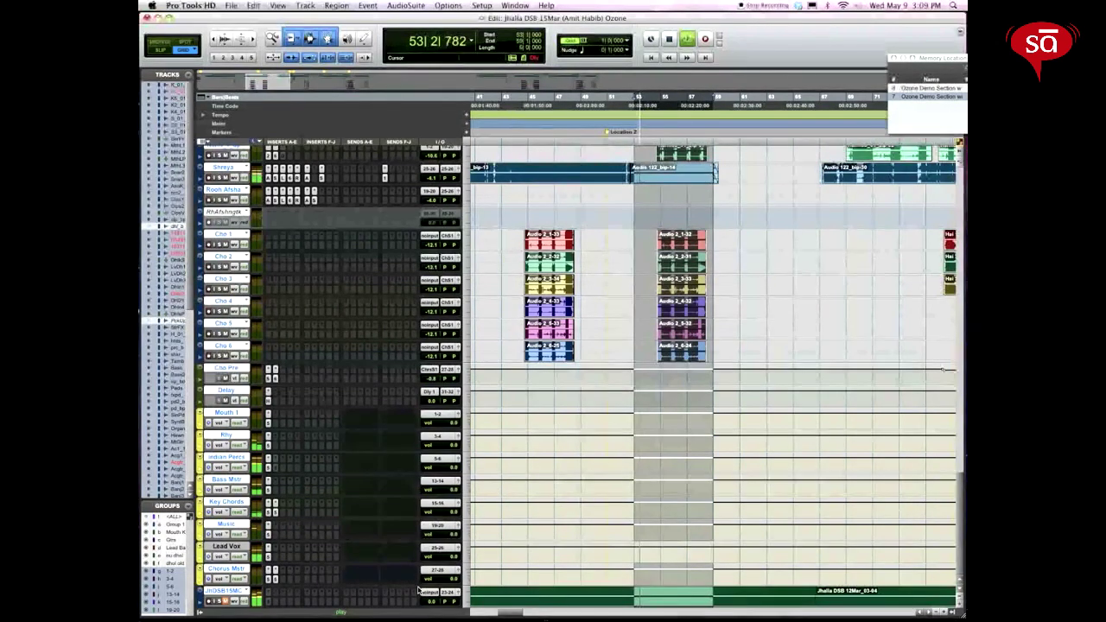